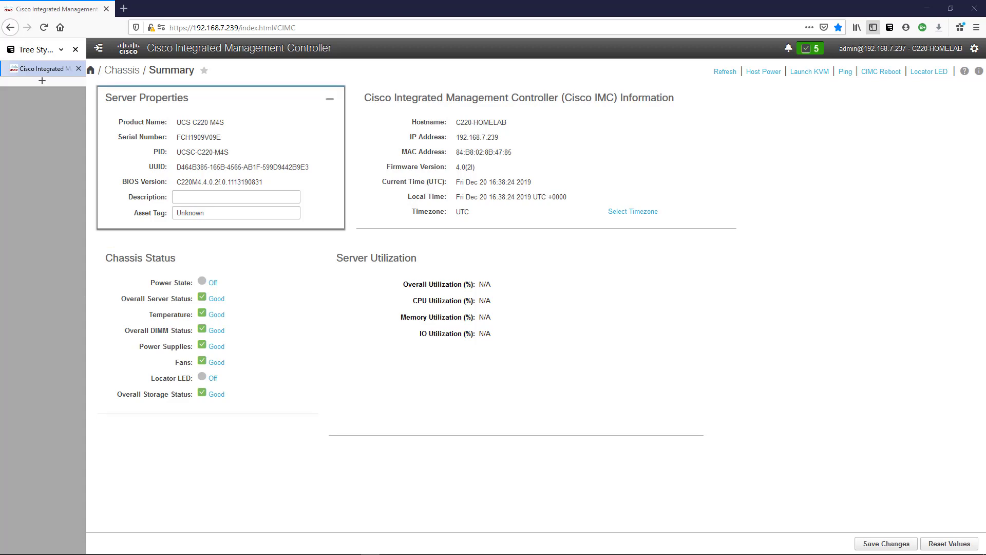
Examine the physical and virtual drives of the Cisco 12G SAS Modular Raid Controller in the storage section
{"action": "left_click", "coordinate": [98, 49]}
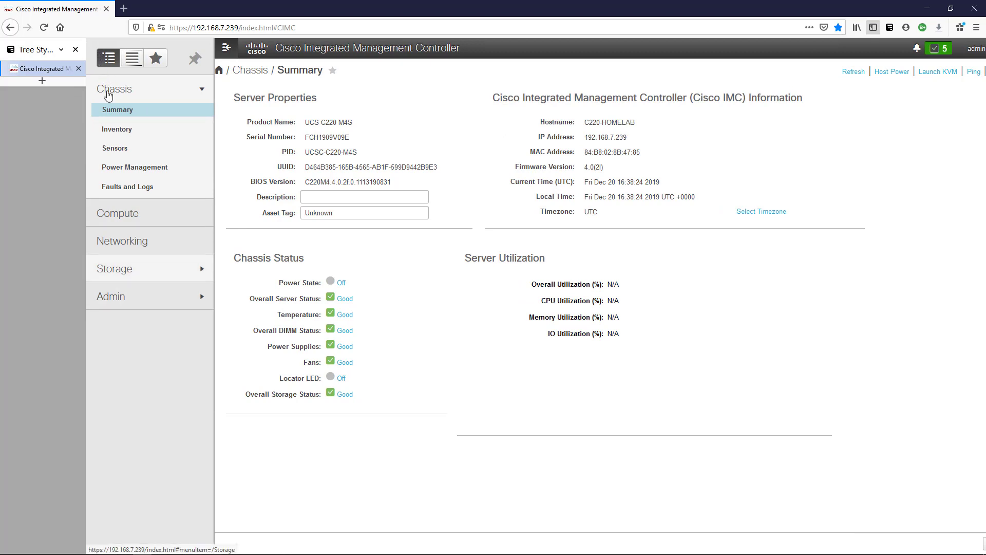
{"action": "left_click", "coordinate": [150, 269]}
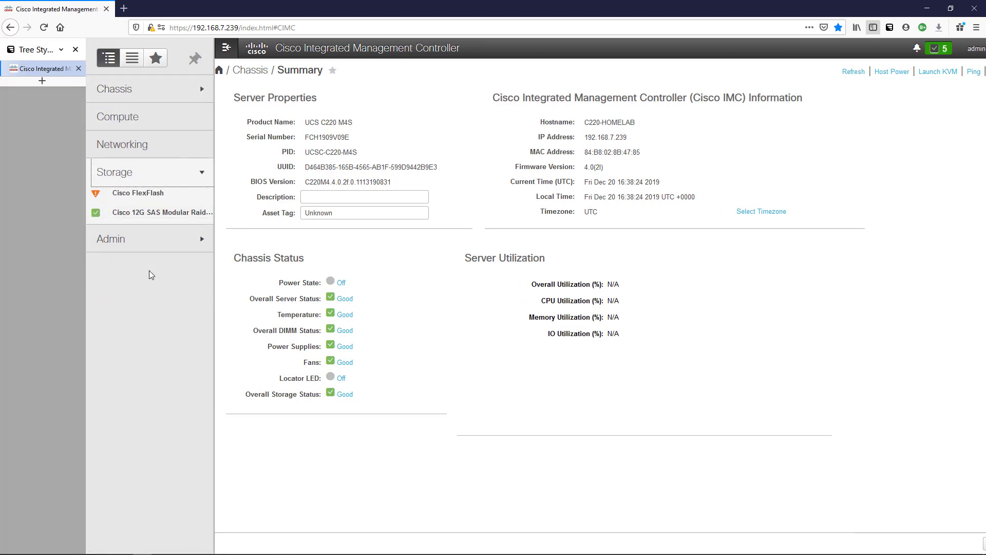
{"action": "left_click", "coordinate": [162, 218]}
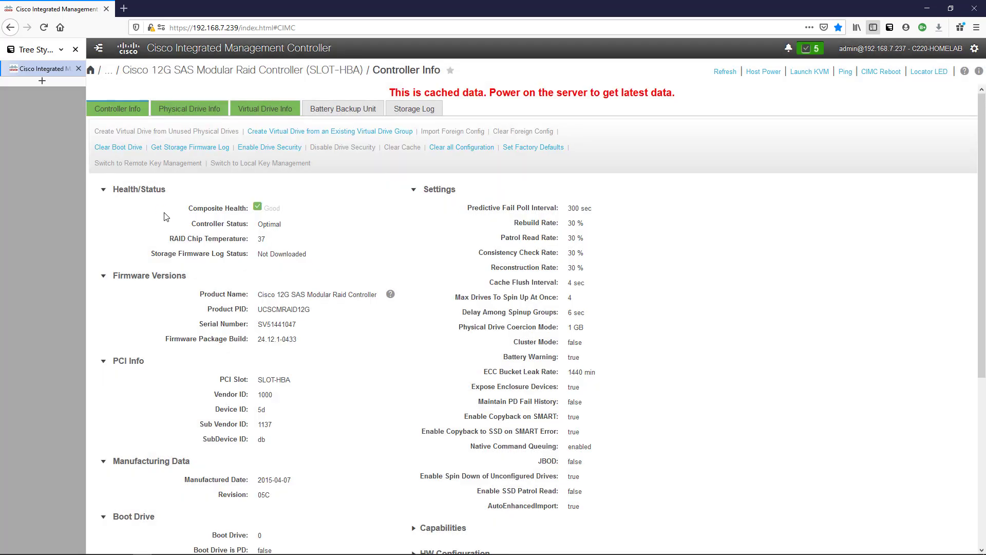
{"action": "left_click", "coordinate": [190, 107]}
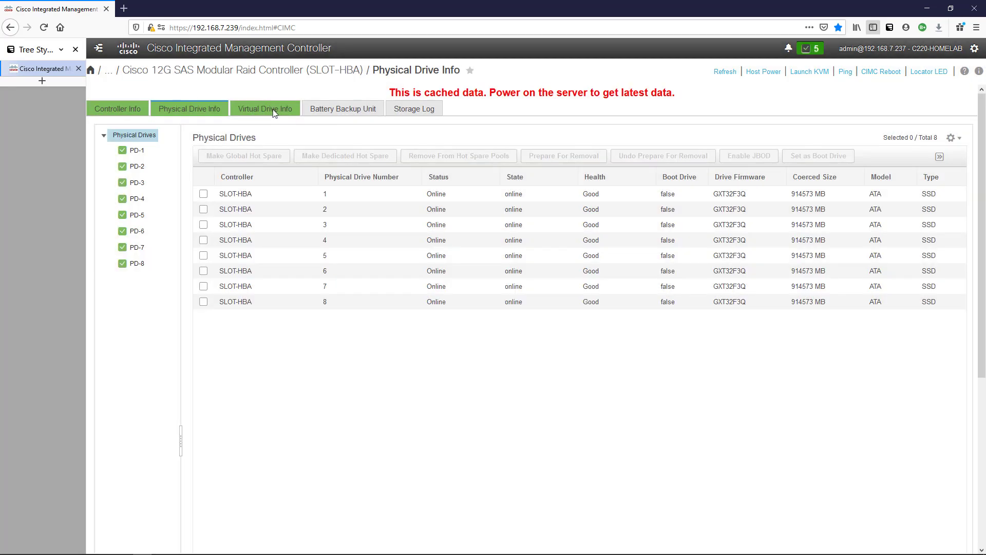
{"action": "left_click", "coordinate": [272, 109]}
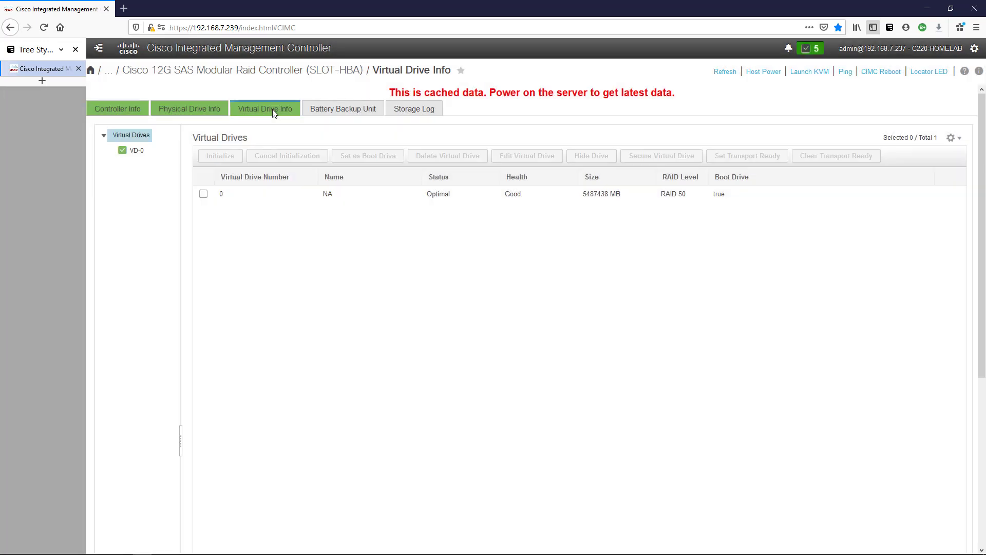
Examine the Cisco FlexFlash controller's general information, physical drives and virtual drives
{"action": "left_click", "coordinate": [99, 49]}
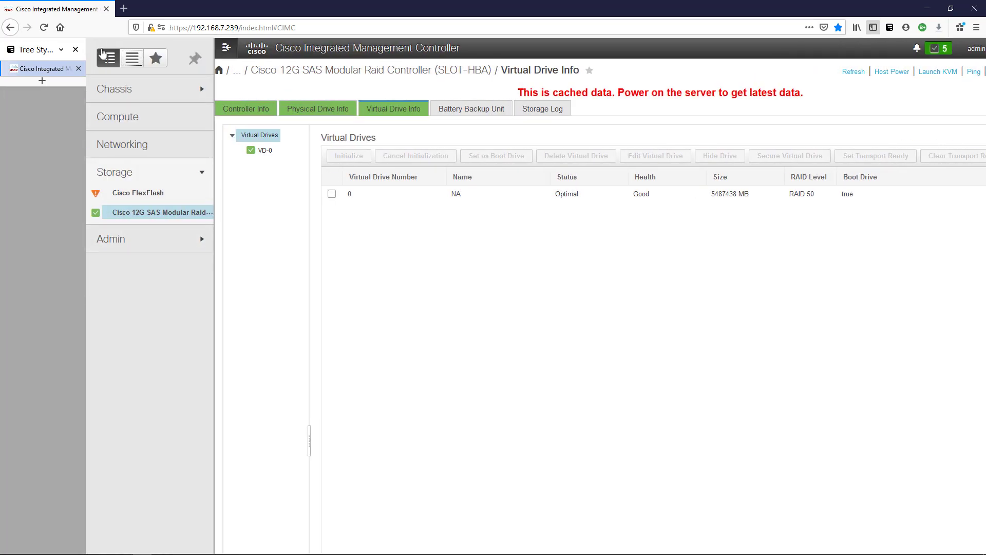
{"action": "left_click", "coordinate": [137, 193]}
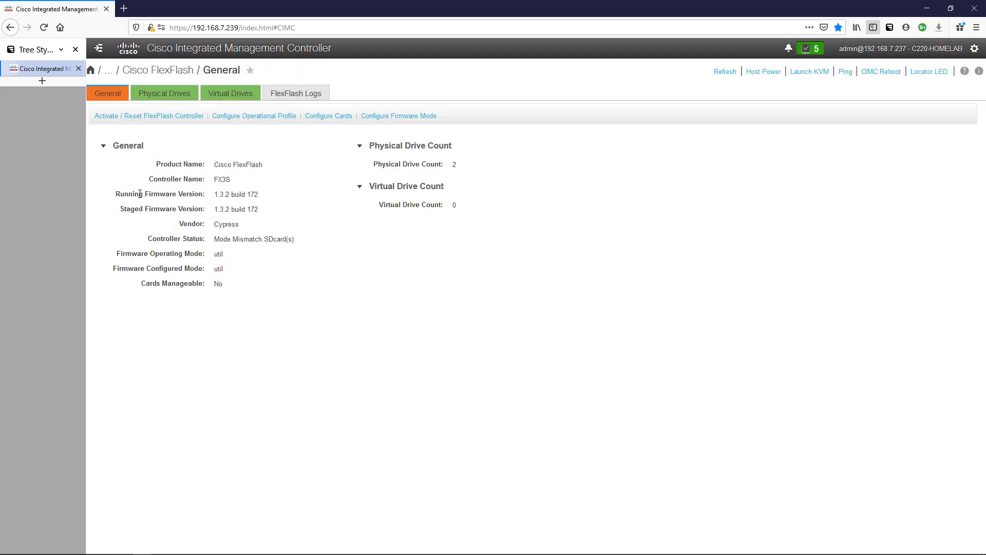
{"action": "left_click_drag", "start_coordinate": [458, 164], "coordinate": [426, 165]}
{"action": "left_click", "coordinate": [171, 95]}
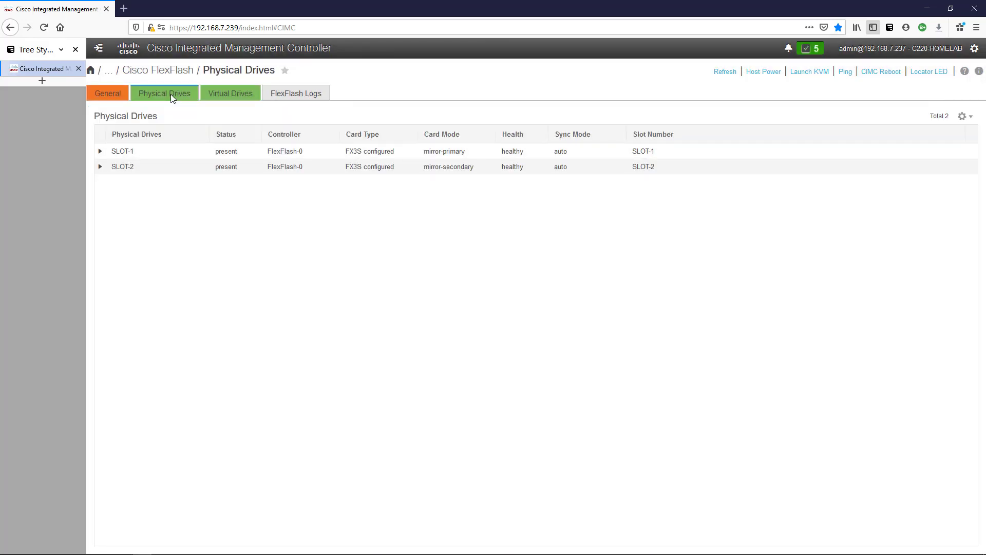
{"action": "left_click", "coordinate": [234, 92]}
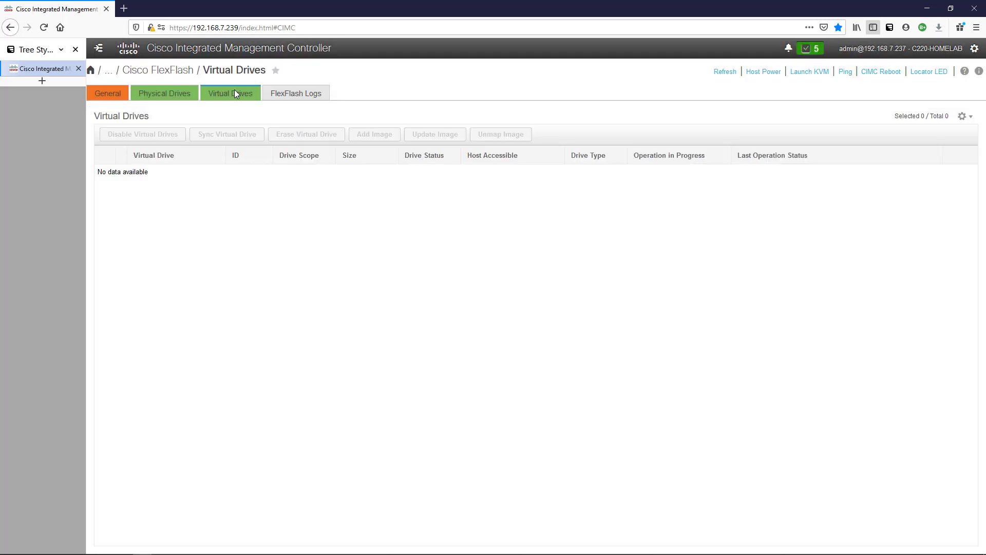
{"action": "left_click", "coordinate": [164, 93]}
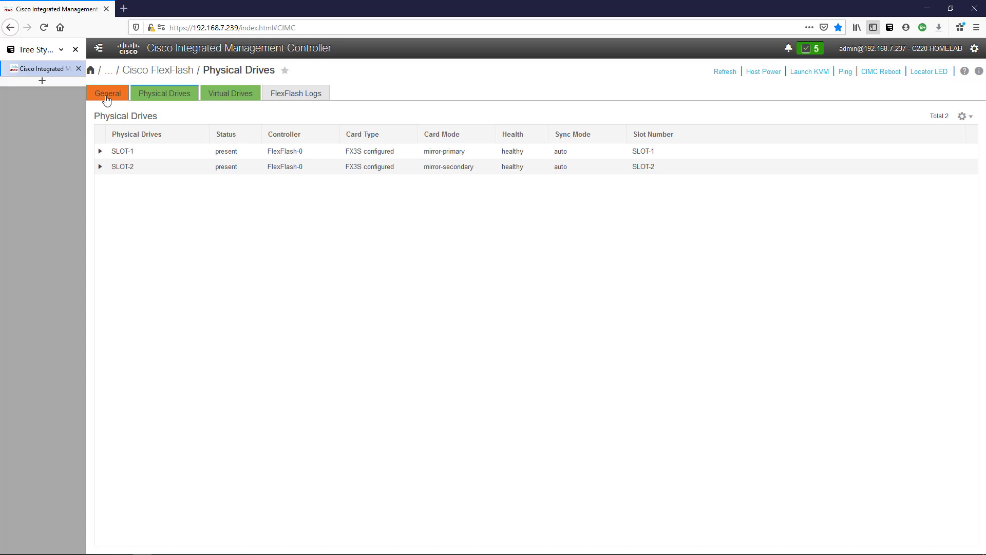
Configure the FlexFlash cards in Mirror mode with the mirror partition name FlexFlashDrive
{"action": "left_click", "coordinate": [107, 94]}
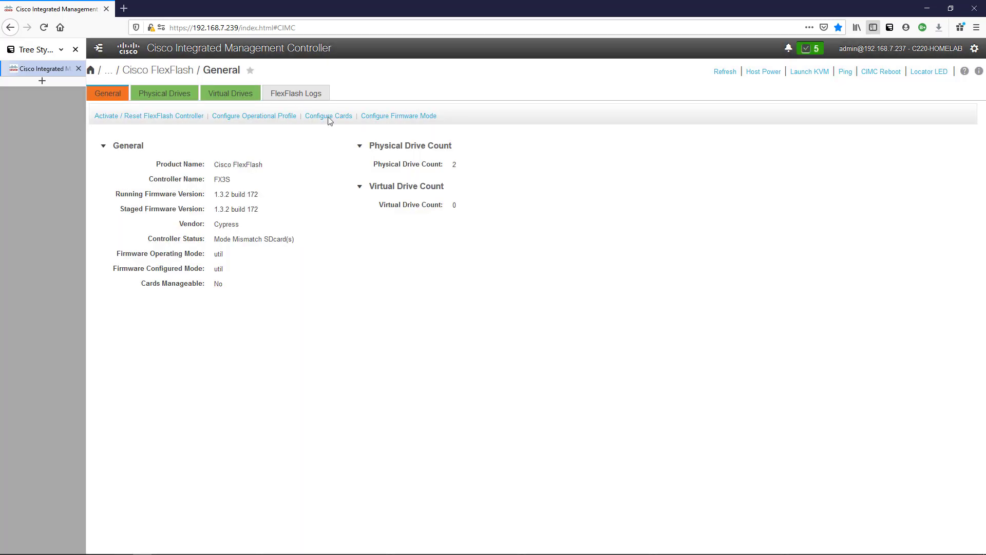
{"action": "left_click", "coordinate": [329, 116]}
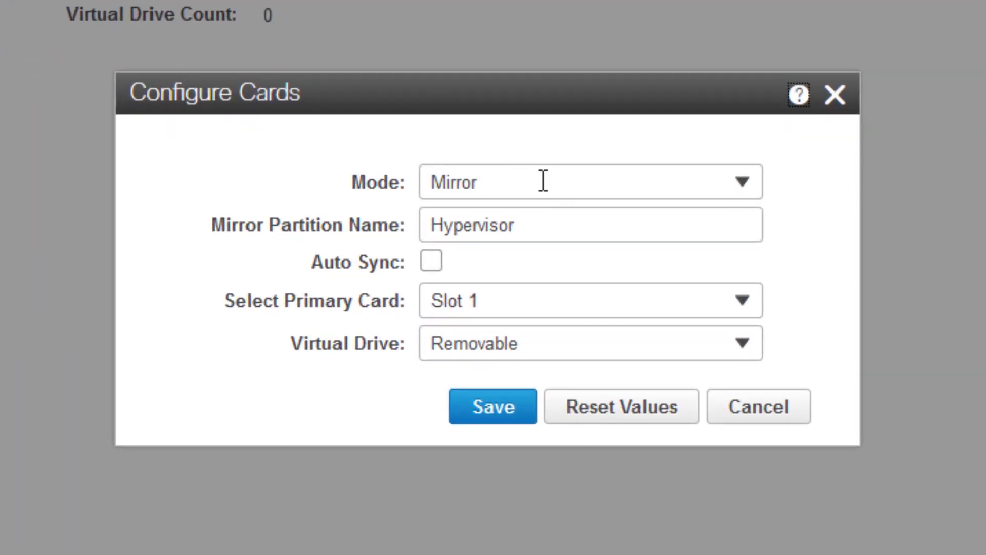
{"action": "left_click", "coordinate": [741, 182]}
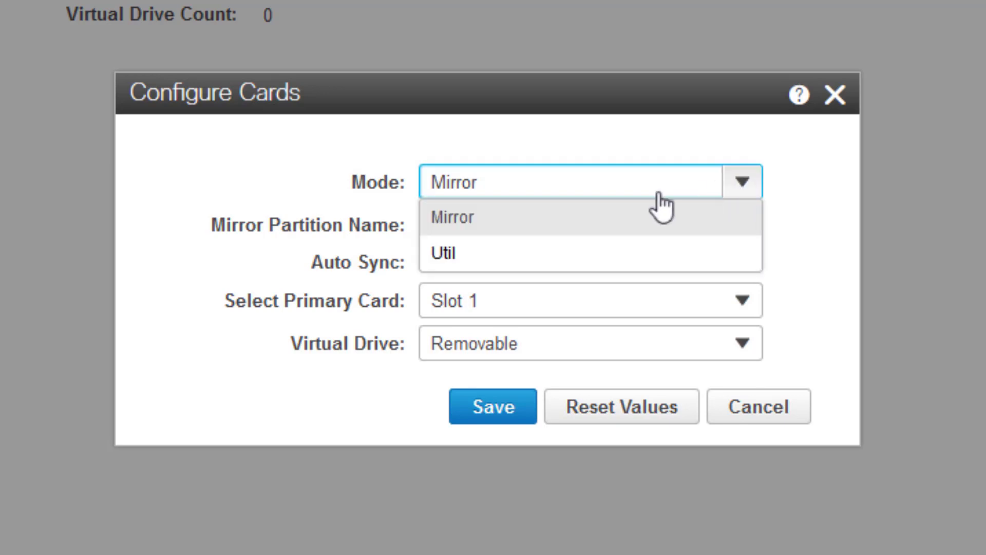
{"action": "left_click", "coordinate": [487, 218]}
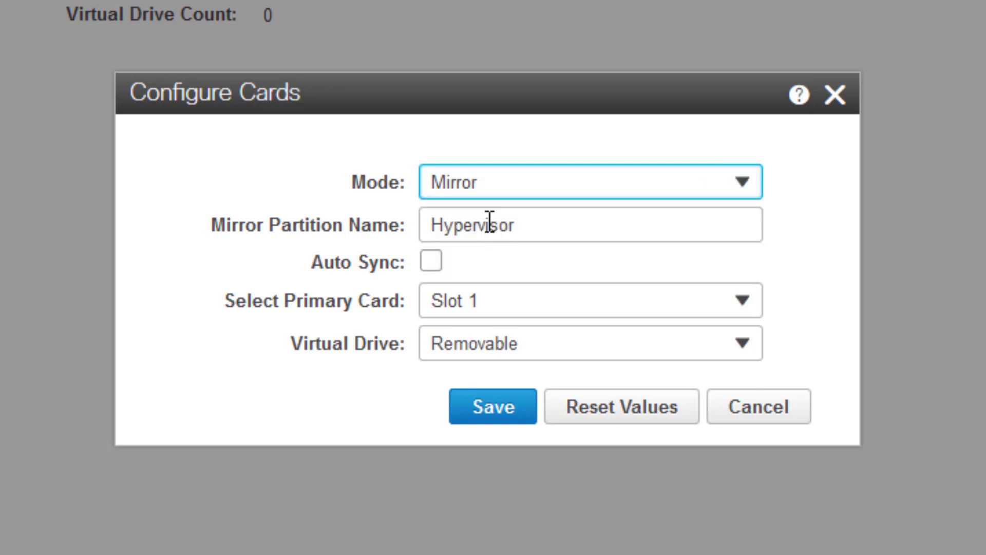
{"action": "left_click", "coordinate": [540, 226]}
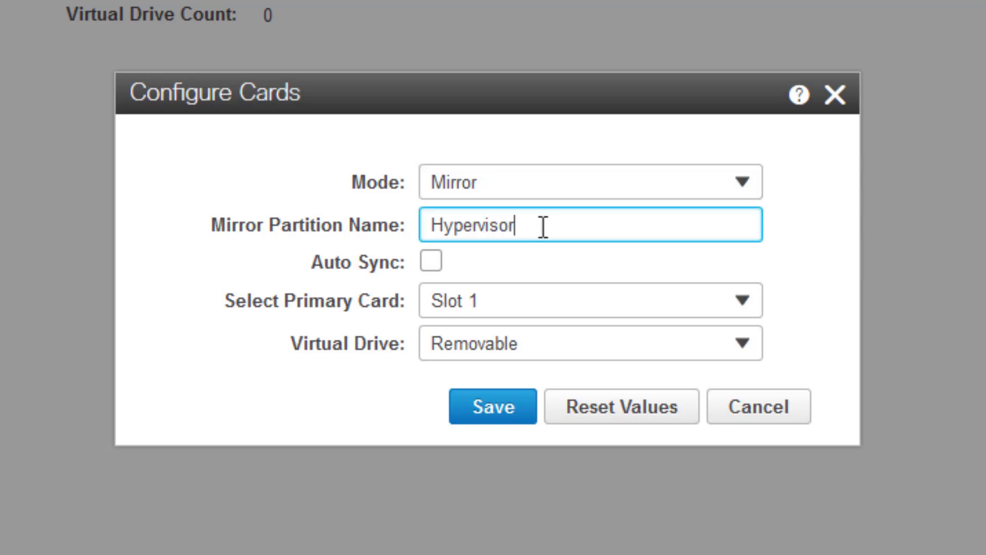
{"action": "double_click", "coordinate": [429, 225]}
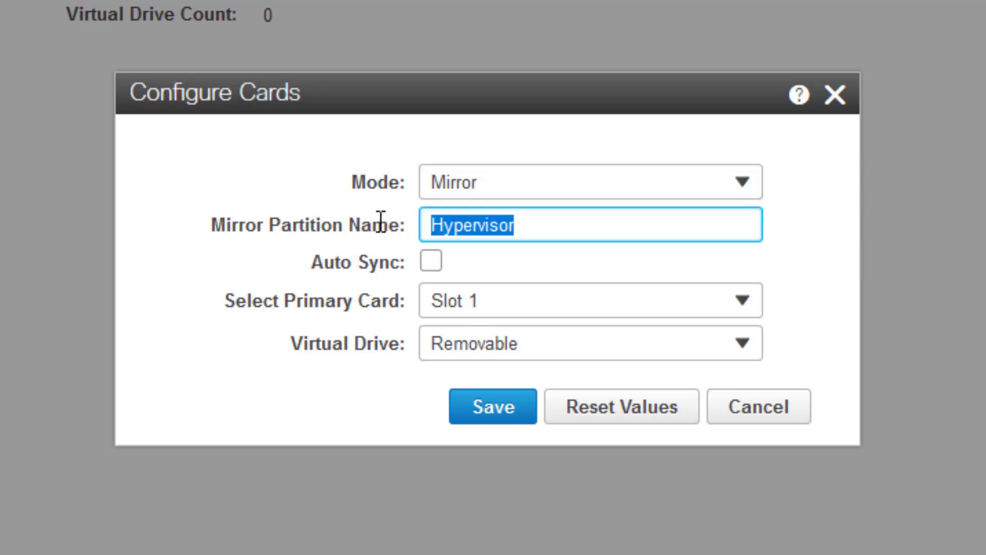
{"action": "type", "text": "Flex"}
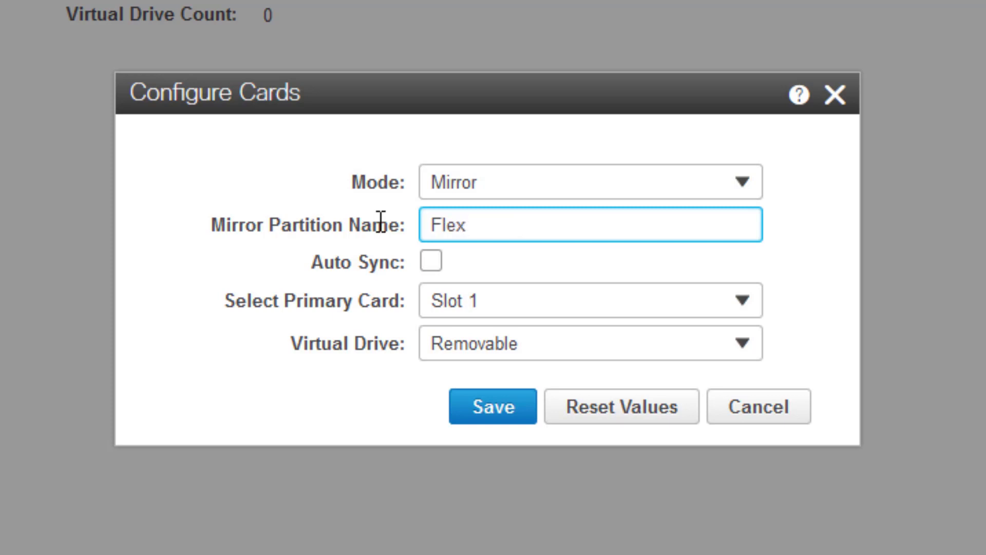
{"action": "type", "text": "FlashDrive"}
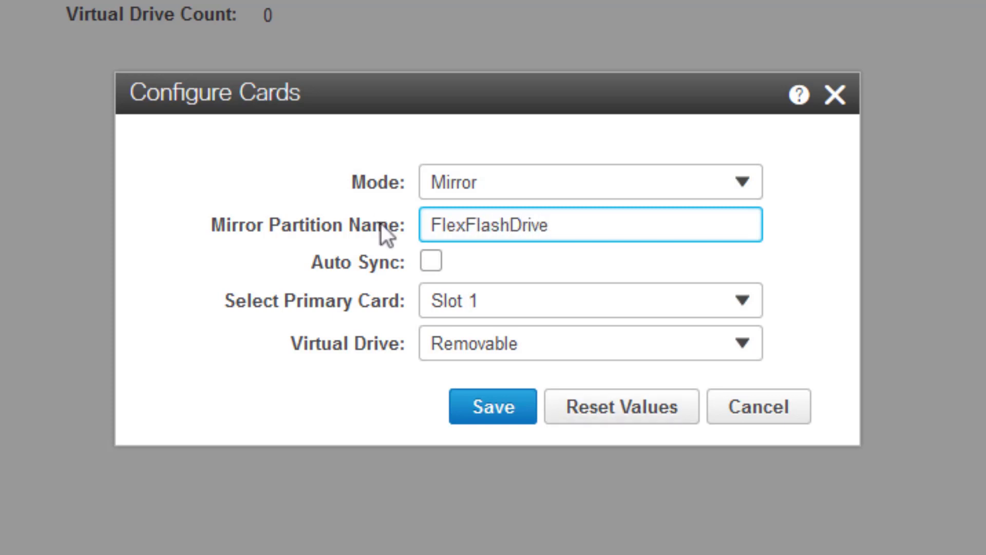
Choose Slot 1 as primary card and a Removable virtual drive, then save the card configuration and accept the warning
{"action": "left_click", "coordinate": [495, 303]}
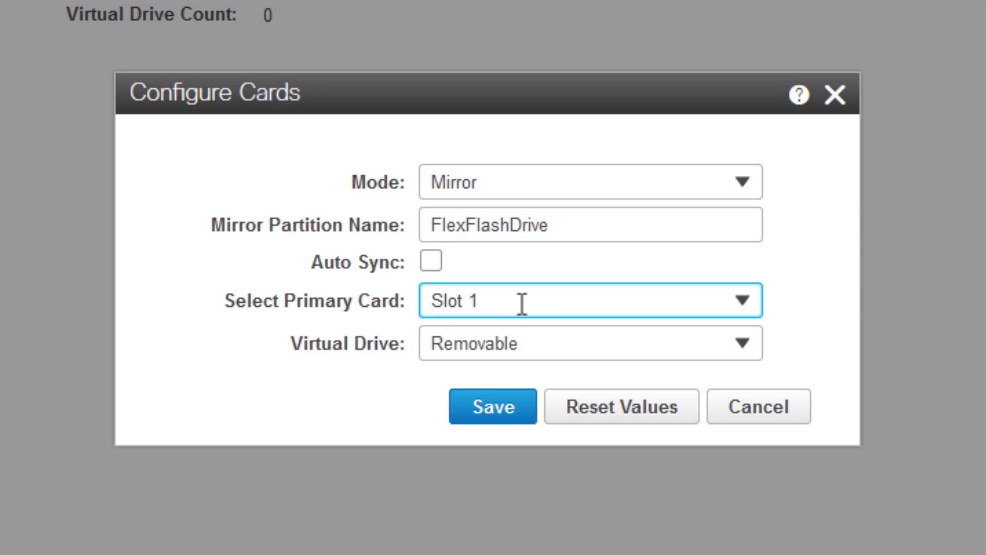
{"action": "left_click", "coordinate": [739, 308]}
{"action": "left_click", "coordinate": [620, 345]}
{"action": "left_click", "coordinate": [746, 343]}
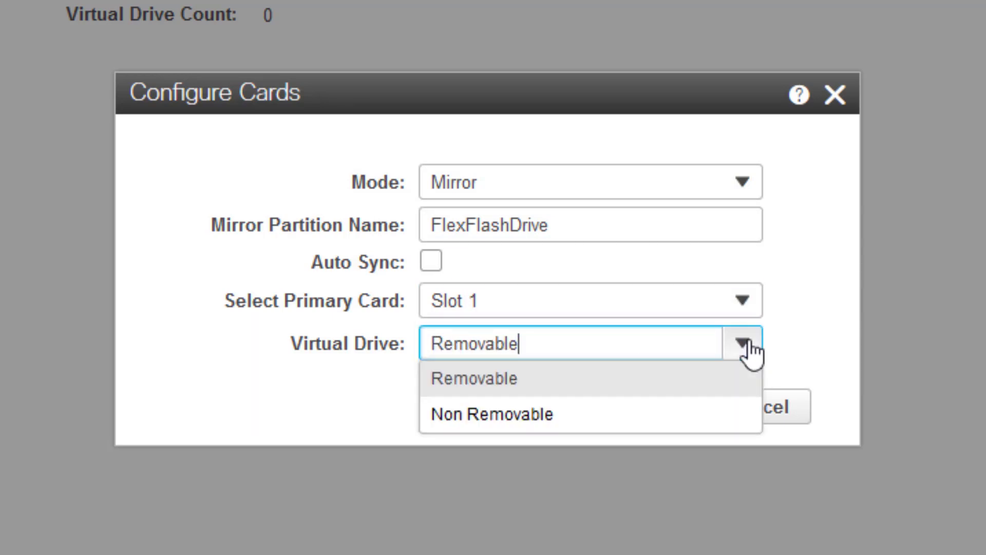
{"action": "left_click", "coordinate": [476, 384]}
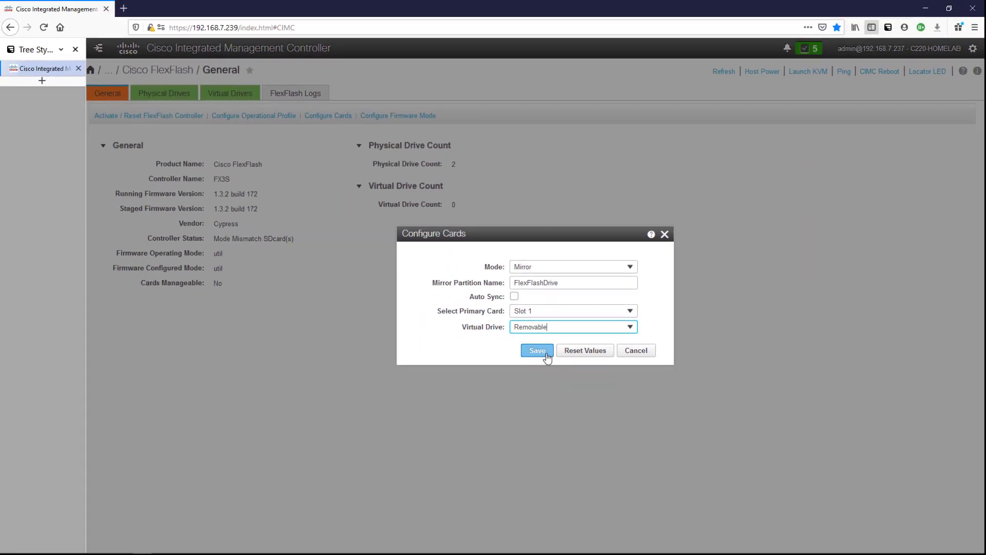
{"action": "left_click", "coordinate": [515, 414]}
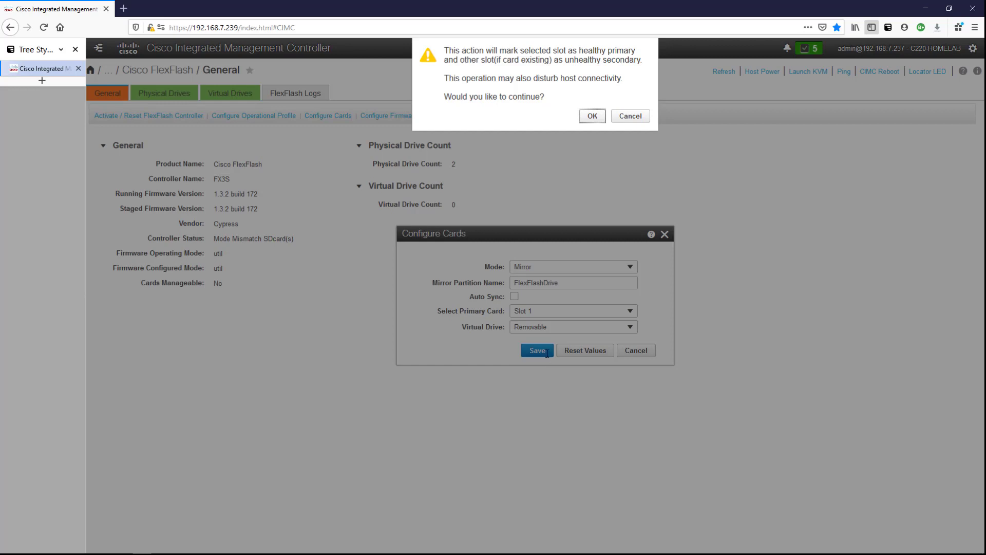
{"action": "left_click", "coordinate": [594, 116]}
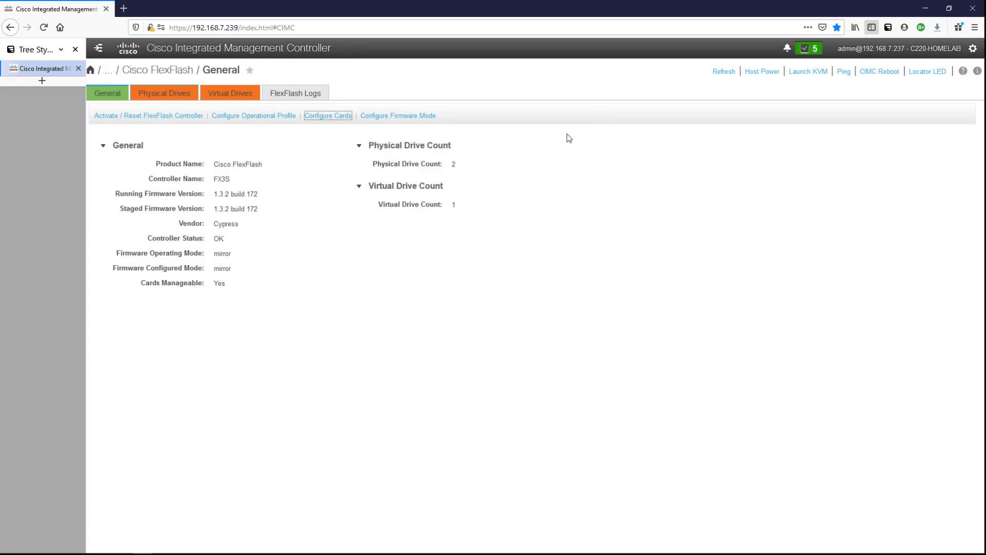
Check the FlexFlash virtual drive count, the health of both physical drives and the virtual drive list
{"action": "left_click_drag", "start_coordinate": [465, 205], "coordinate": [372, 208]}
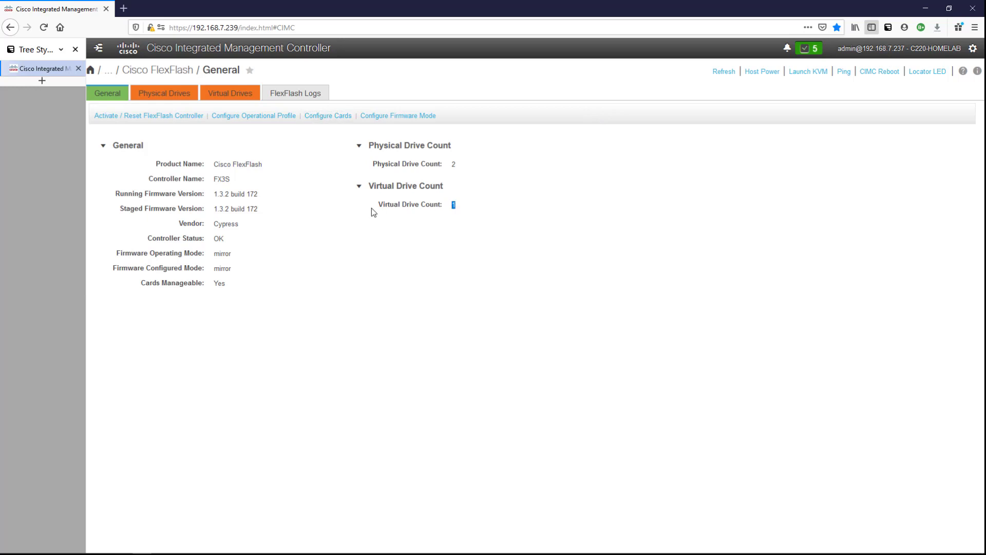
{"action": "left_click", "coordinate": [154, 96]}
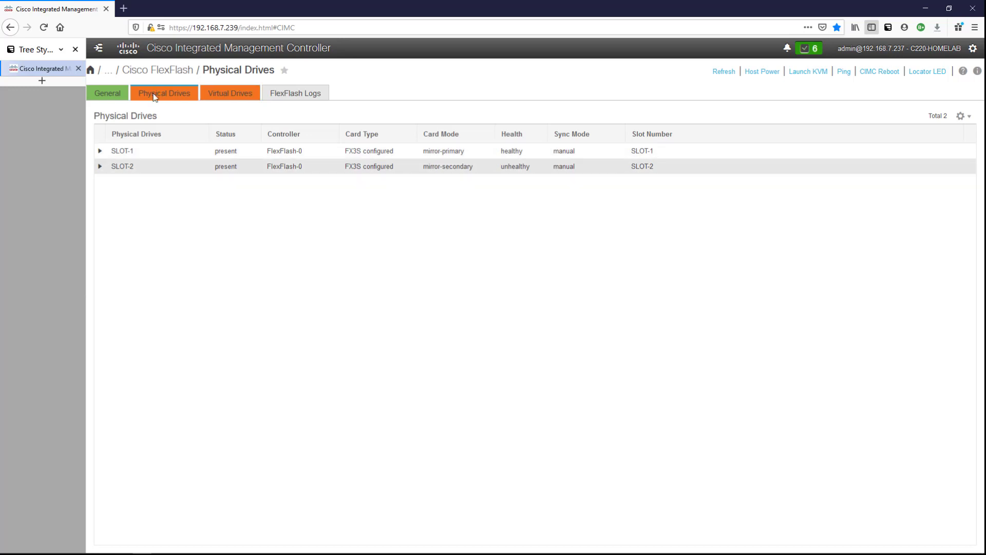
{"action": "left_click", "coordinate": [226, 97]}
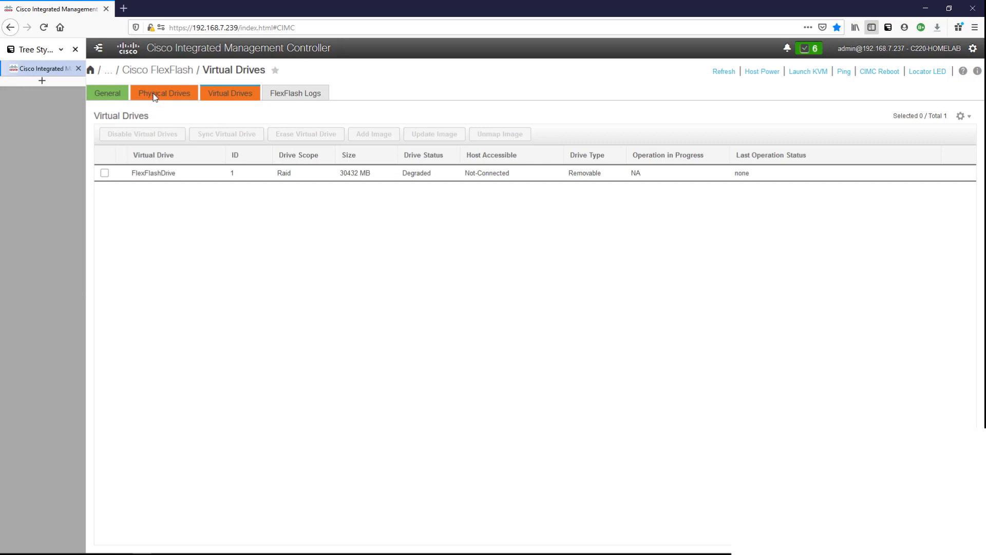
Enable the FlexFlashDrive virtual drive for the host and sync it
{"action": "left_click", "coordinate": [105, 173]}
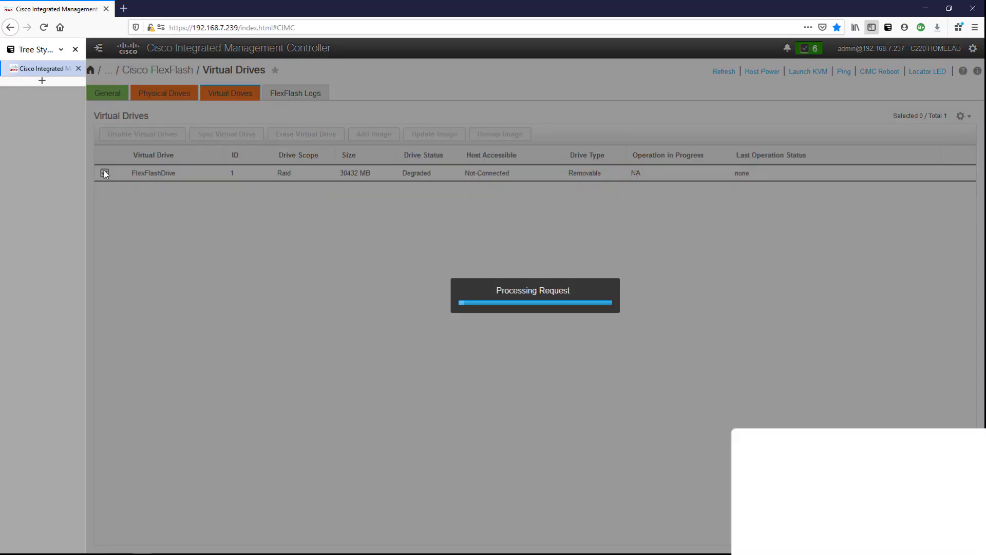
{"action": "left_click", "coordinate": [150, 132]}
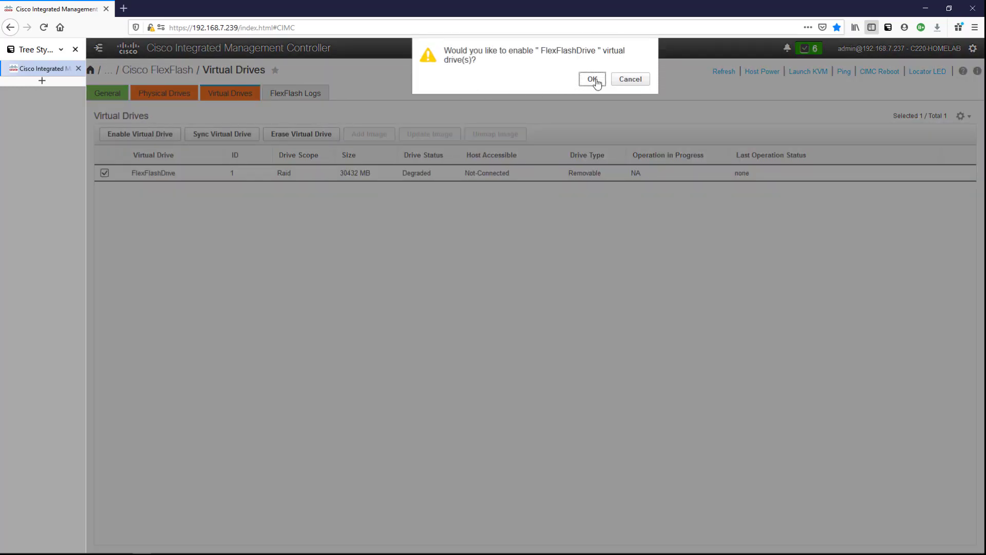
{"action": "left_click", "coordinate": [592, 79]}
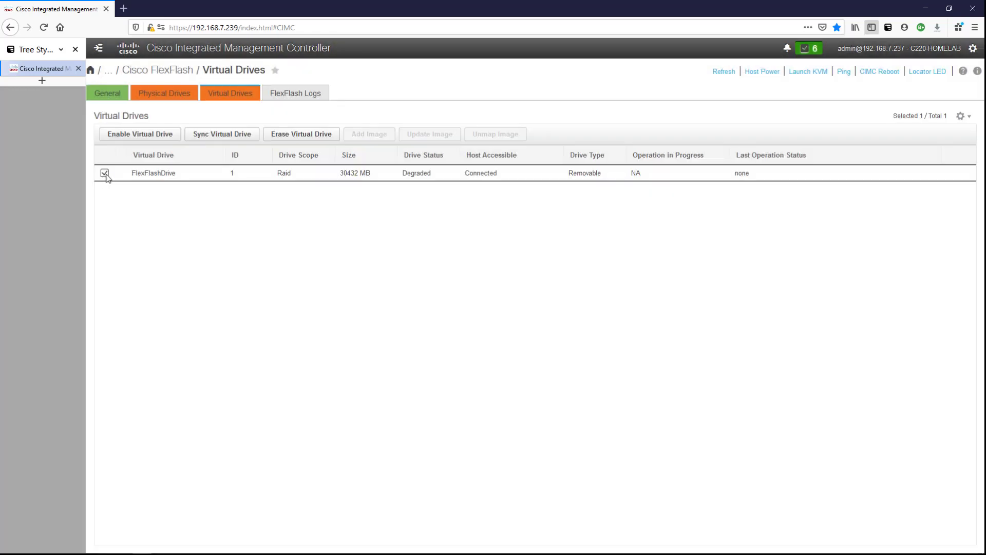
{"action": "left_click", "coordinate": [228, 135]}
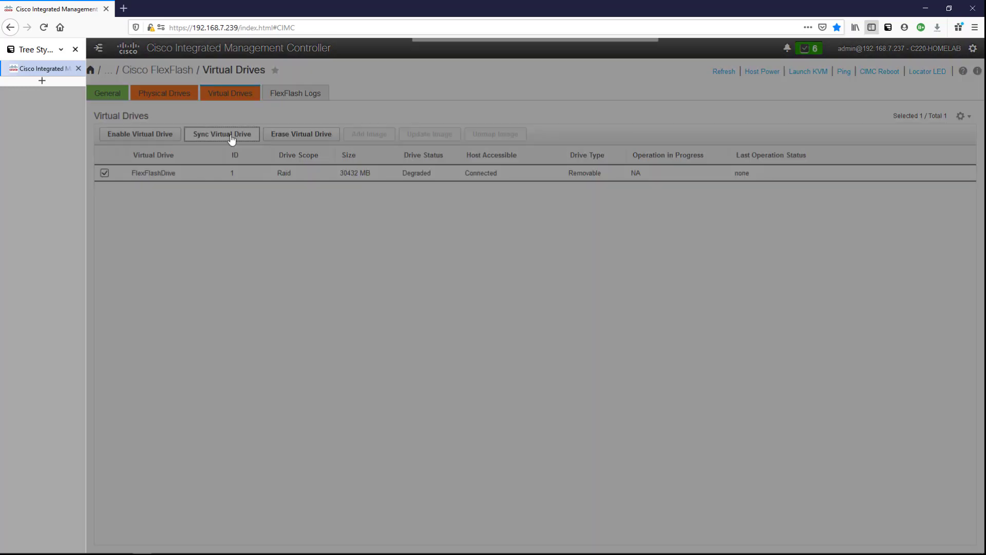
{"action": "left_click", "coordinate": [591, 79]}
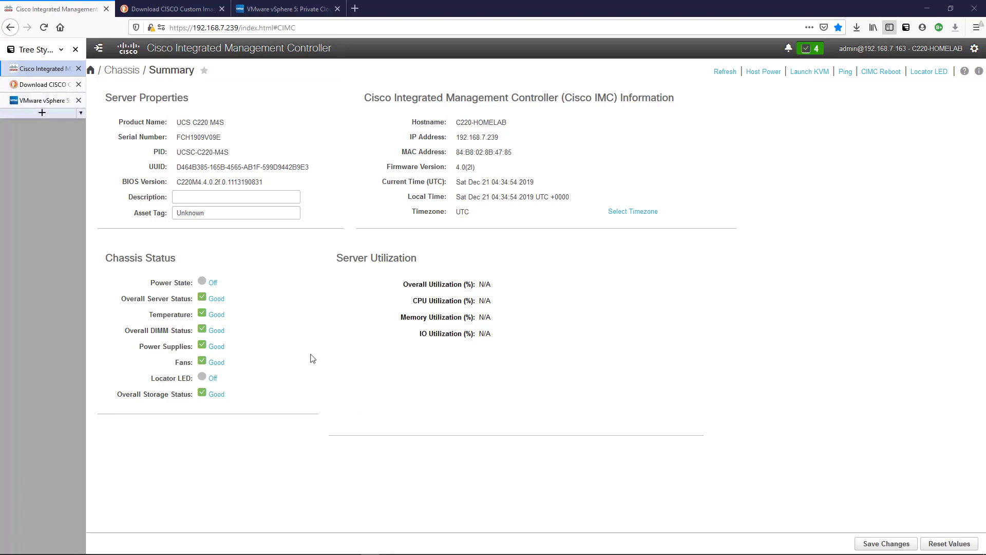
Review the search results for the Cisco custom ESXi 6.7.0 image and the VMware page offering the ESXi 5.5.0 U1 image
{"action": "left_click", "coordinate": [46, 91]}
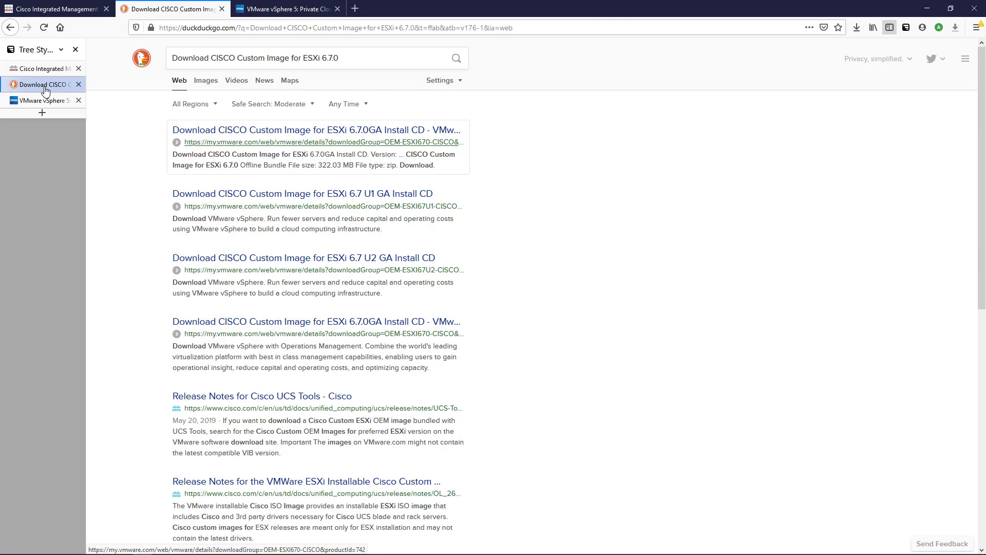
{"action": "left_click", "coordinate": [44, 100]}
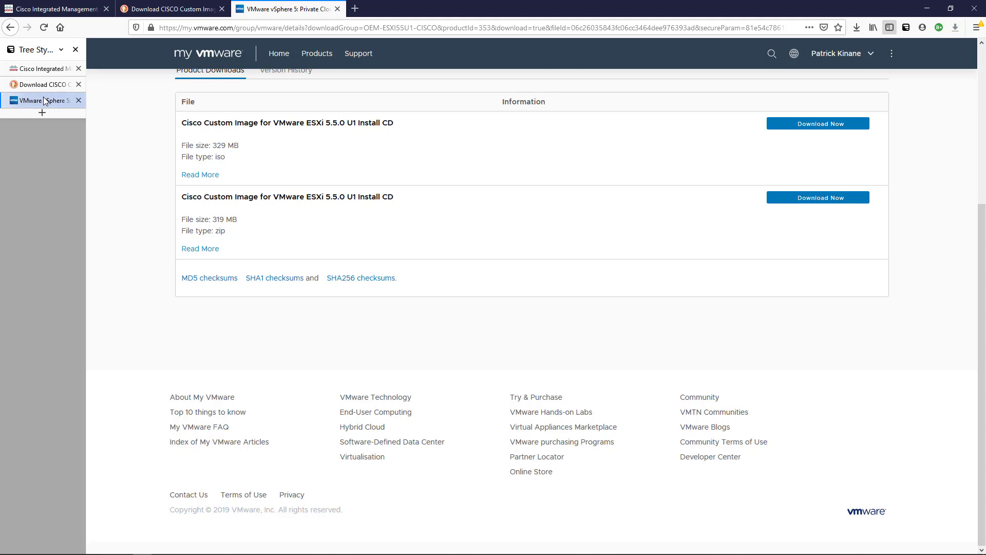
Switch to the KVM Console and open its virtual media options
{"action": "key", "text": "alt+Tab"}
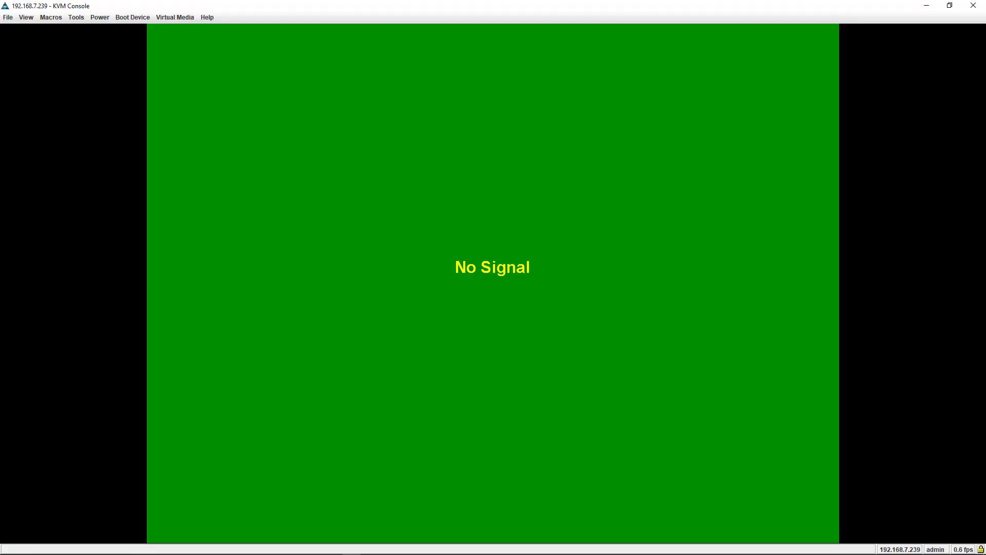
{"action": "left_click", "coordinate": [170, 16]}
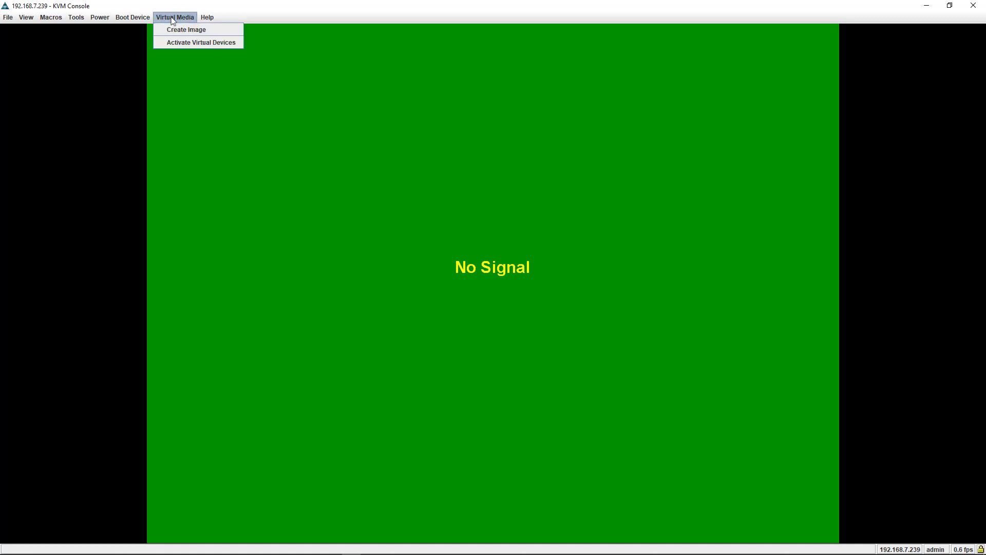
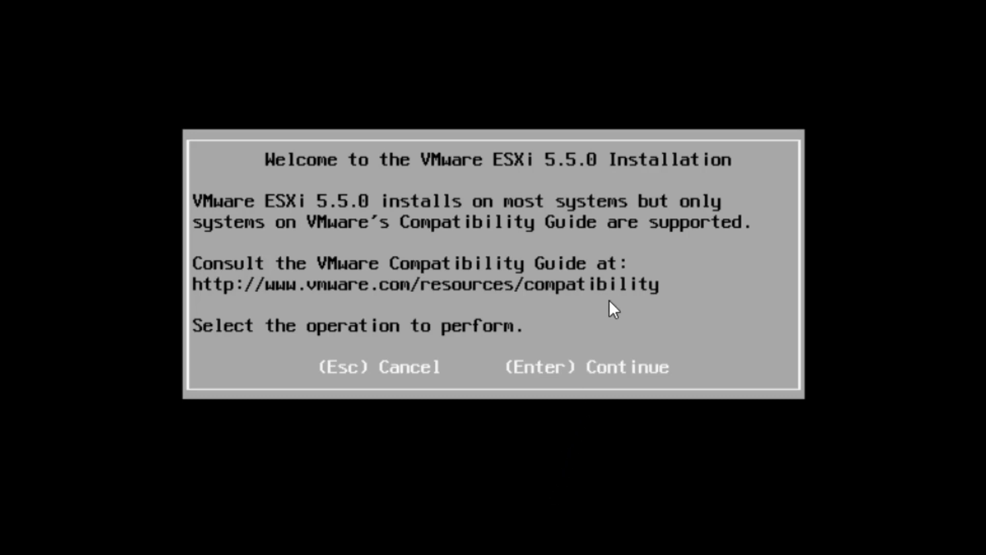
Start the ESXi 5.5.0 installation and accept the end user license agreement
{"action": "key", "text": "Return"}
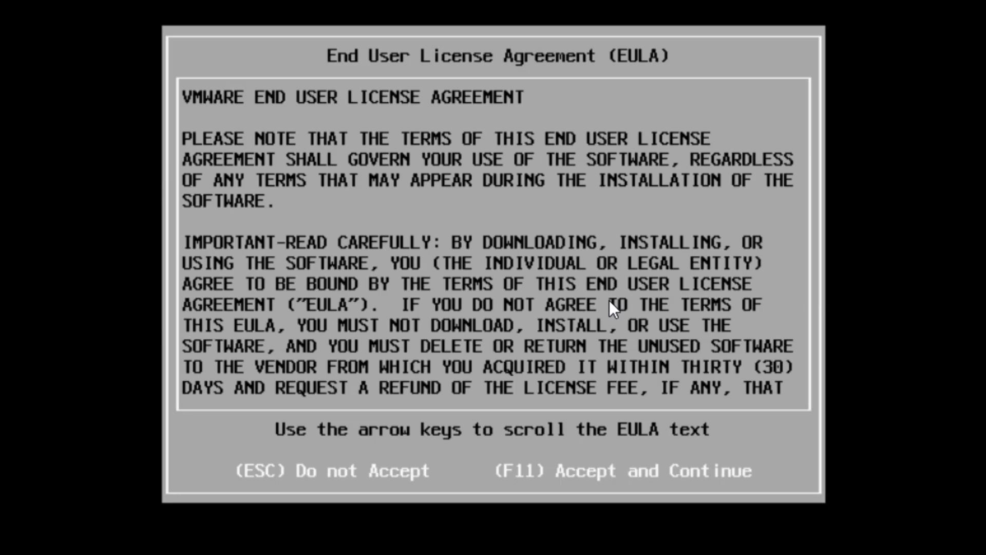
{"action": "key", "text": "F11"}
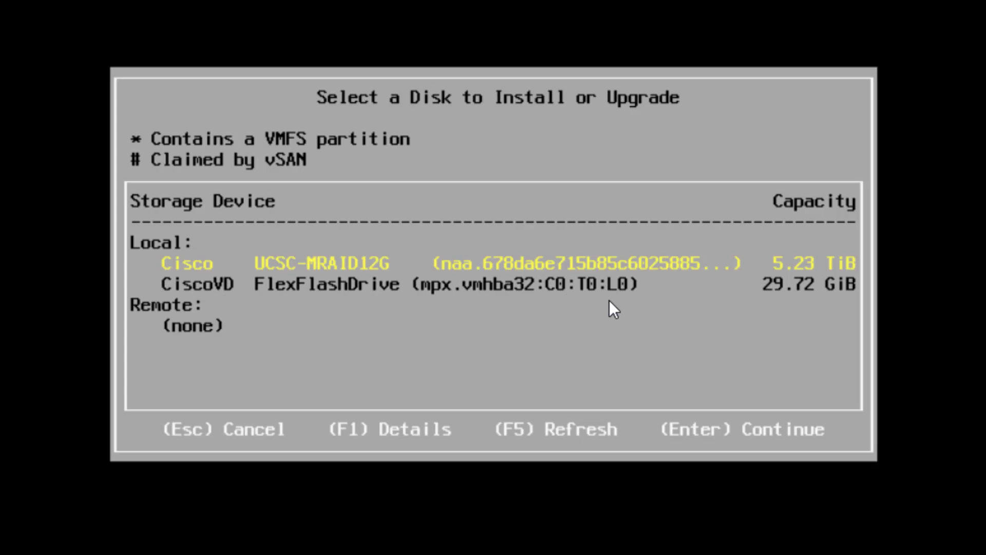
Choose the CiscoVD FlexFlashDrive as the installation disk and accept the US Default keyboard layout
{"action": "key", "text": "Down"}
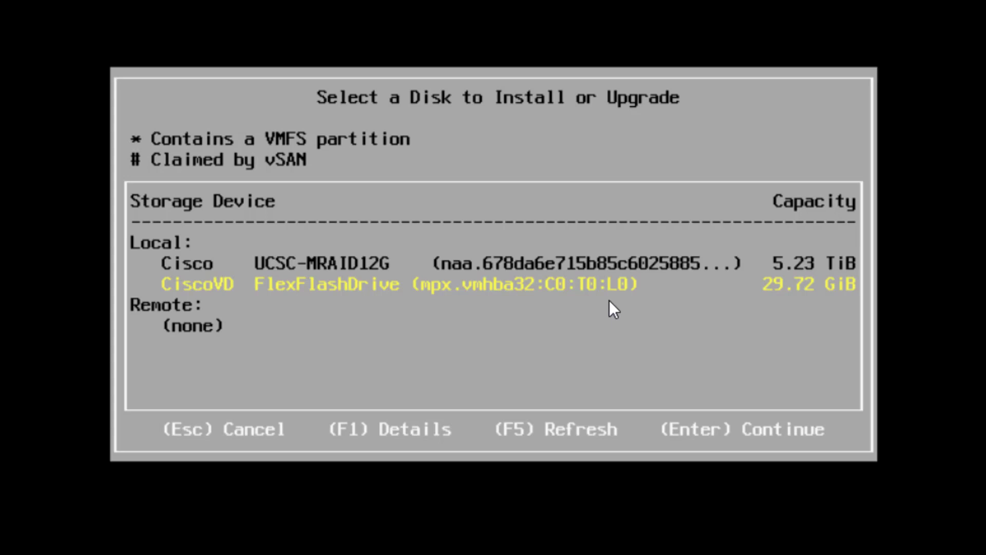
{"action": "key", "text": "Return"}
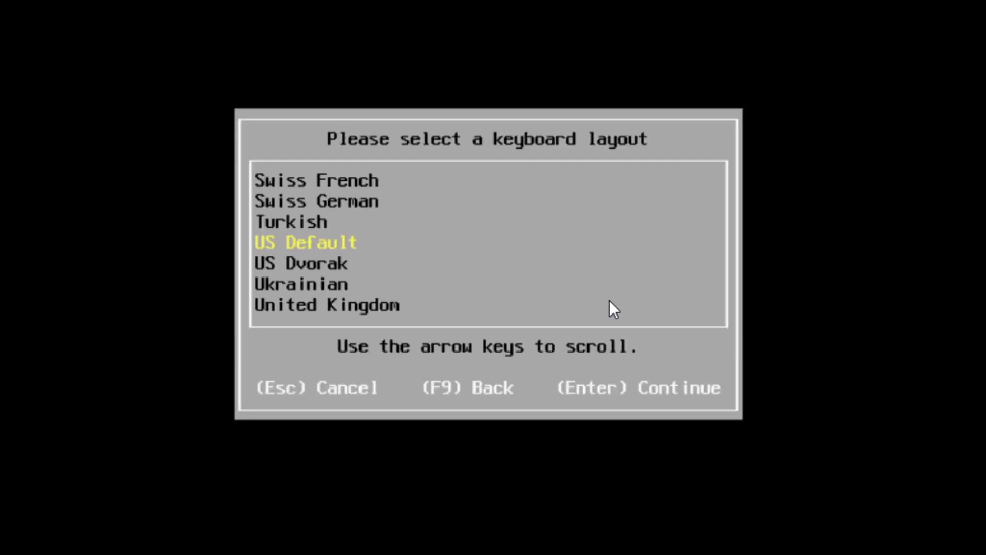
{"action": "key", "text": "Return"}
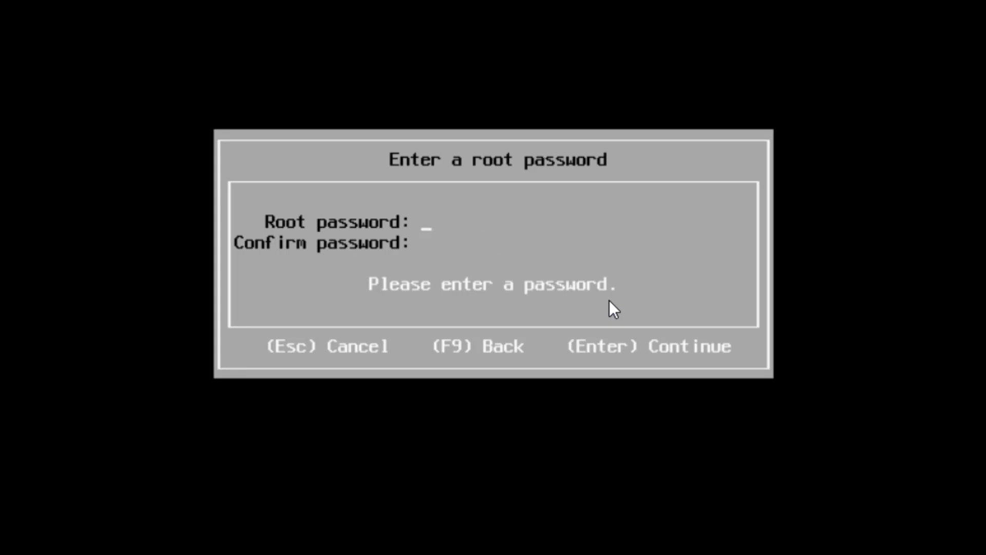
Enter and confirm the root password for the ESXi host
{"action": "type", "text": "********"}
{"action": "key", "text": "Tab"}
{"action": "type", "text": "********"}
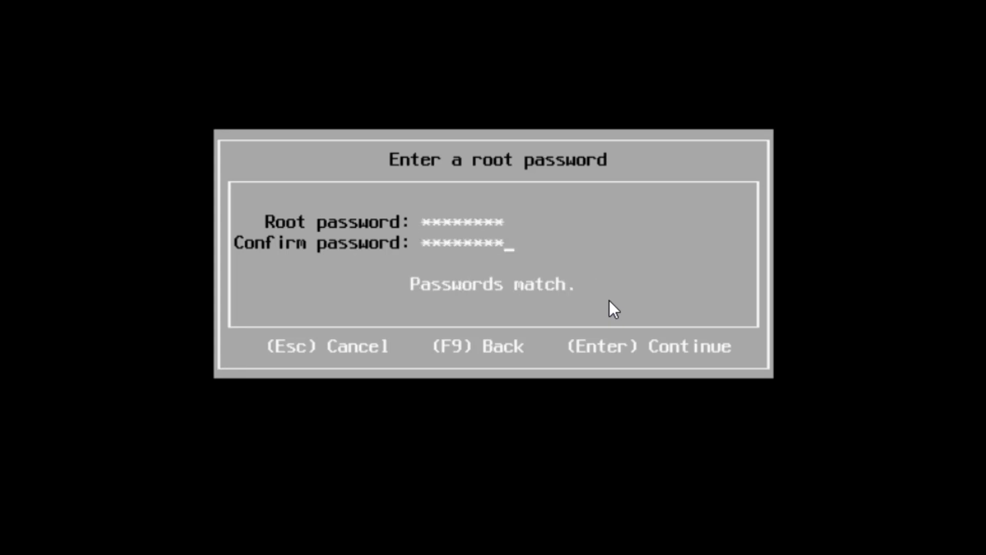
{"action": "key", "text": "Return"}
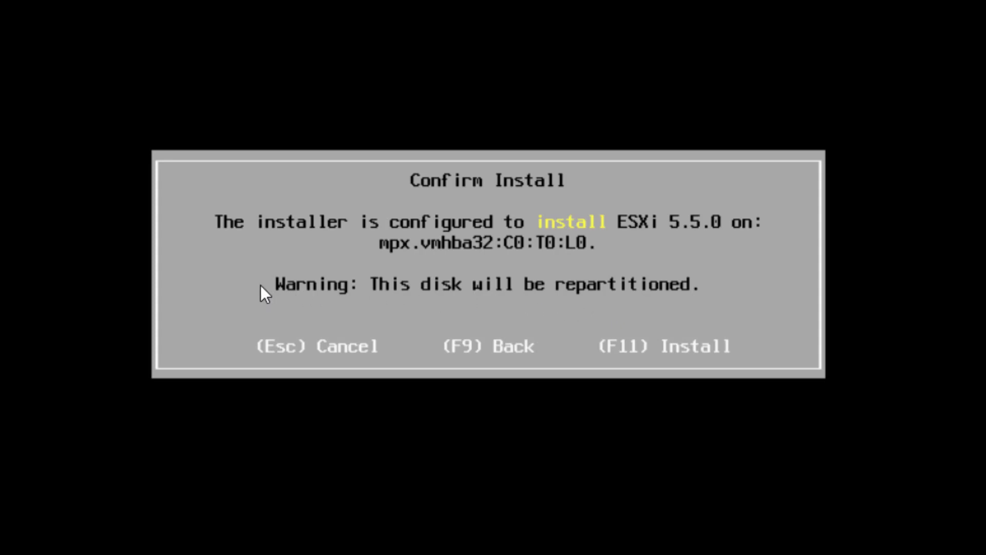
Confirm the ESXi 5.5.0 installation on the FlexFlash drive and reboot the server once it completes
{"action": "key", "text": "F11"}
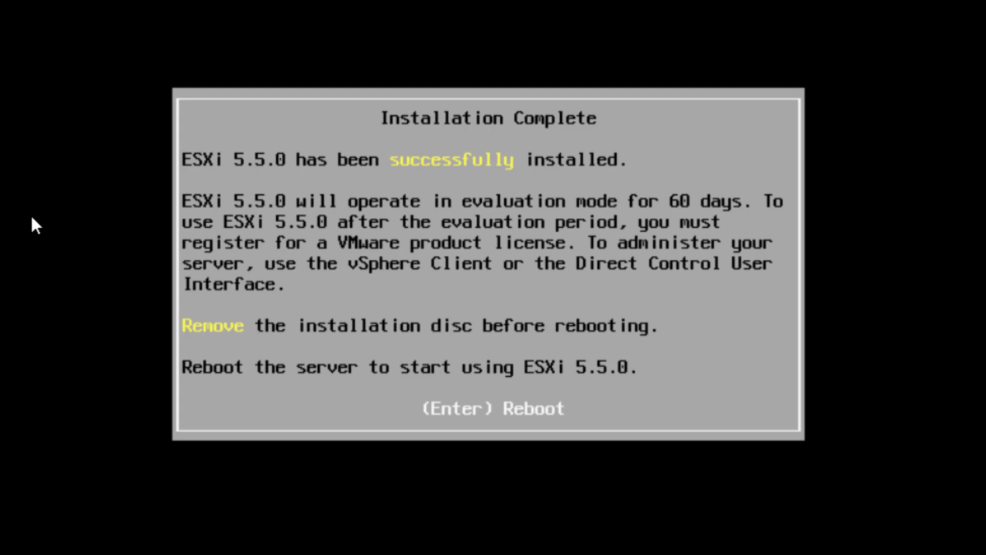
{"action": "key", "text": "Return"}
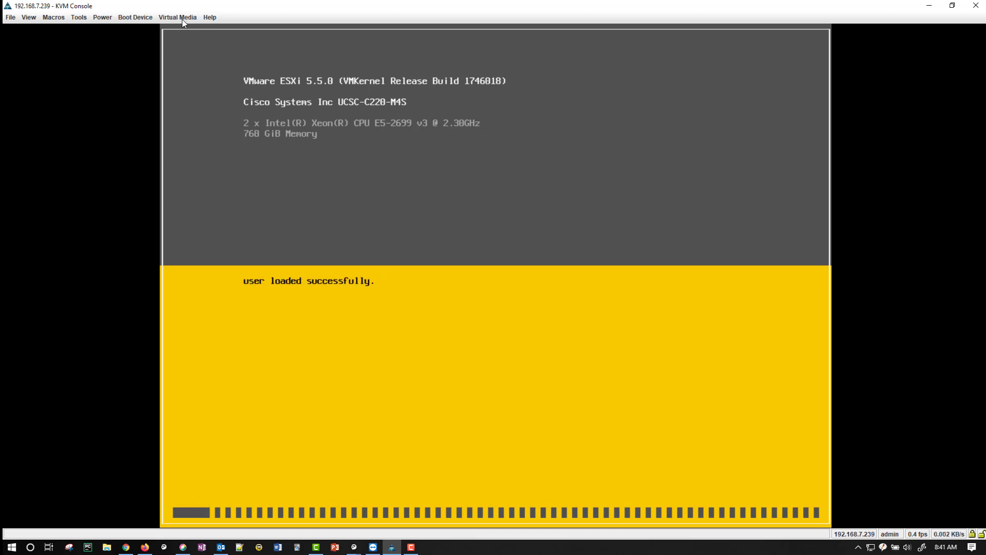
Inspect the virtual media options to check whether an installation image is still mapped
{"action": "left_click", "coordinate": [182, 17]}
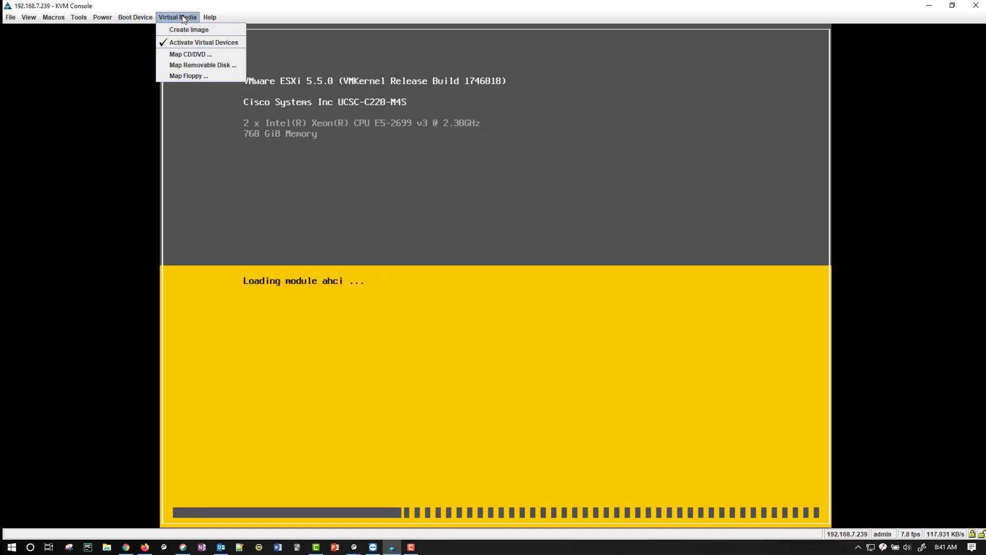
{"action": "key", "text": "Down"}
{"action": "key", "text": "Down"}
{"action": "key", "text": "Down"}
{"action": "key", "text": "Down"}
{"action": "key", "text": "Up"}
{"action": "key", "text": "Up"}
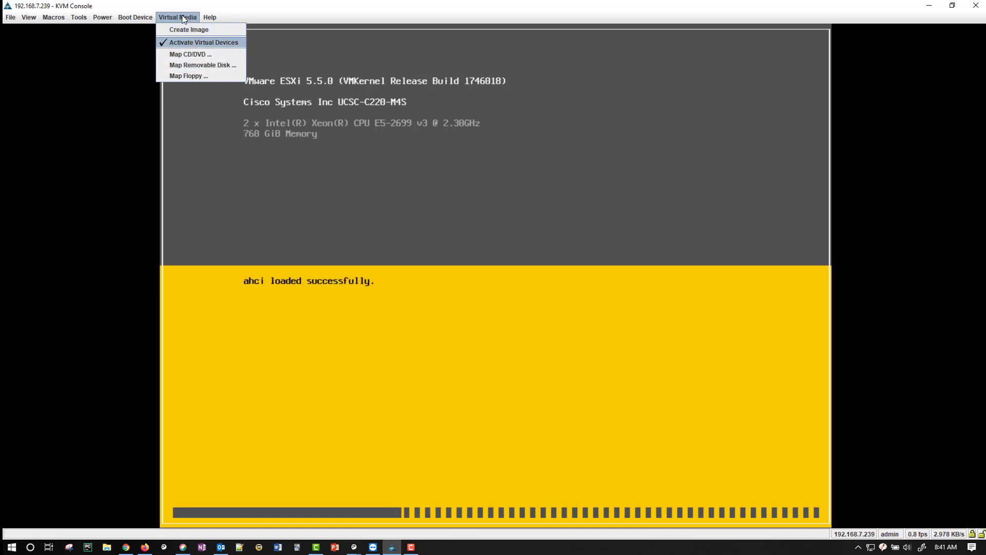
{"action": "key", "text": "Down"}
{"action": "key", "text": "Down"}
{"action": "key", "text": "Down"}
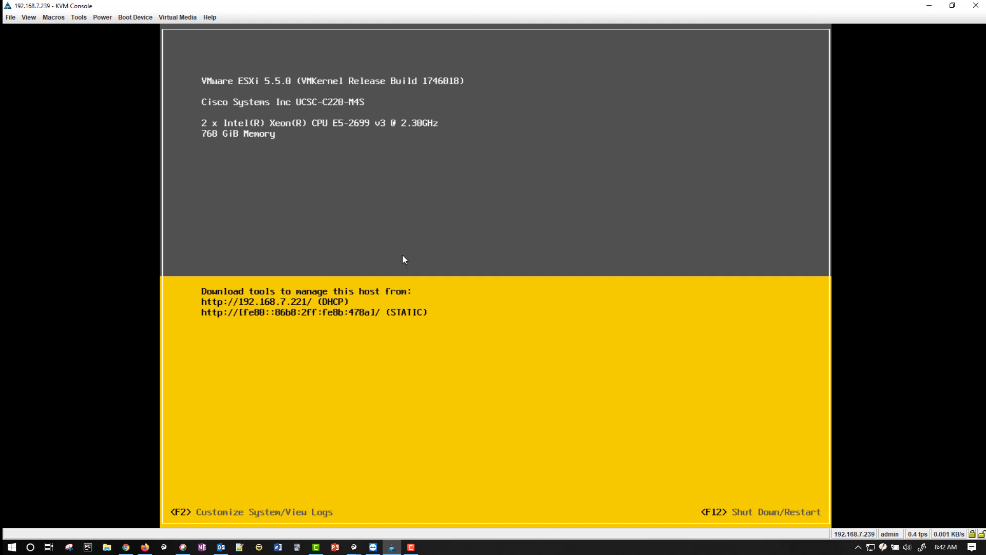
Open the ESXi host's system customization and enter the Configure Management Network settings
{"action": "key", "text": "F2"}
{"action": "key", "text": "Tab"}
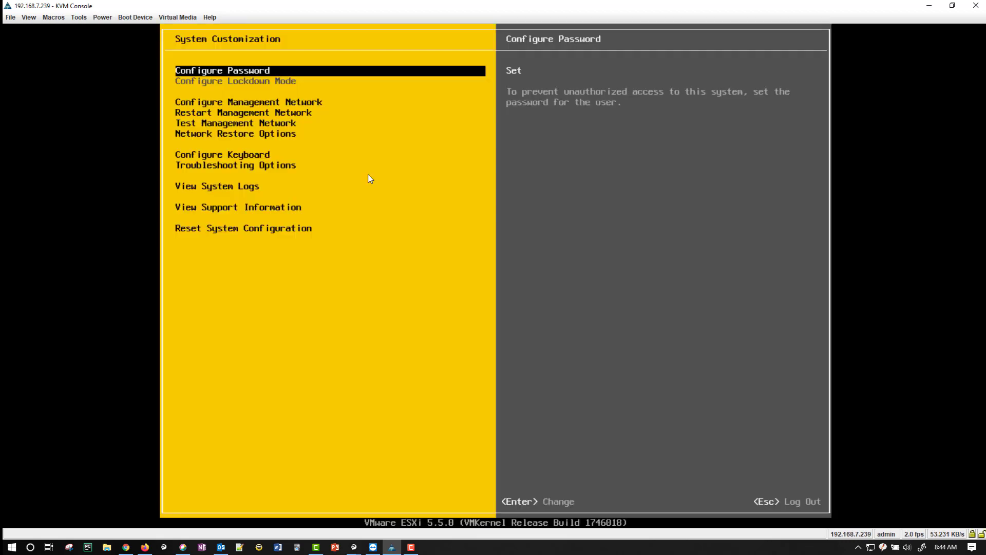
{"action": "key", "text": "Down"}
{"action": "key", "text": "Down"}
{"action": "key", "text": "Up"}
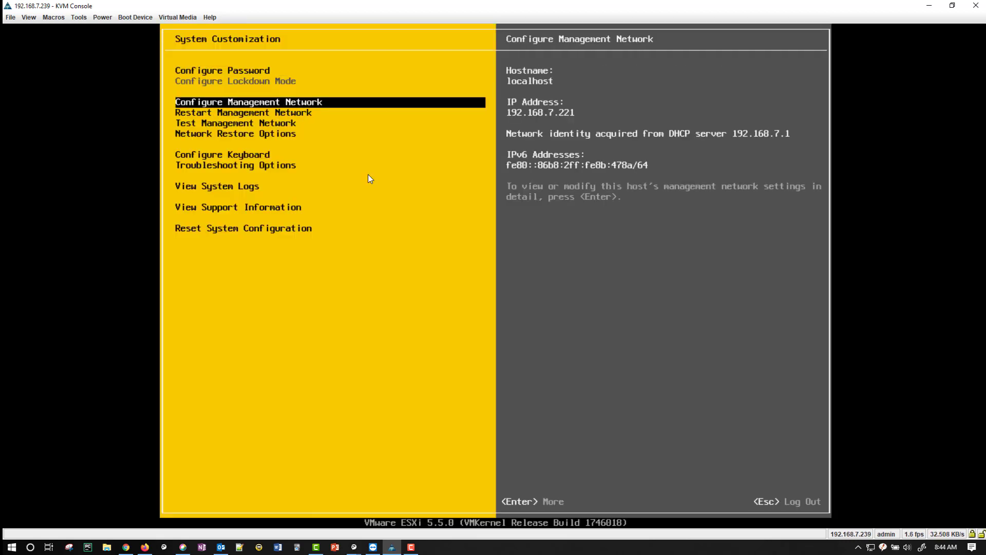
{"action": "key", "text": "Return"}
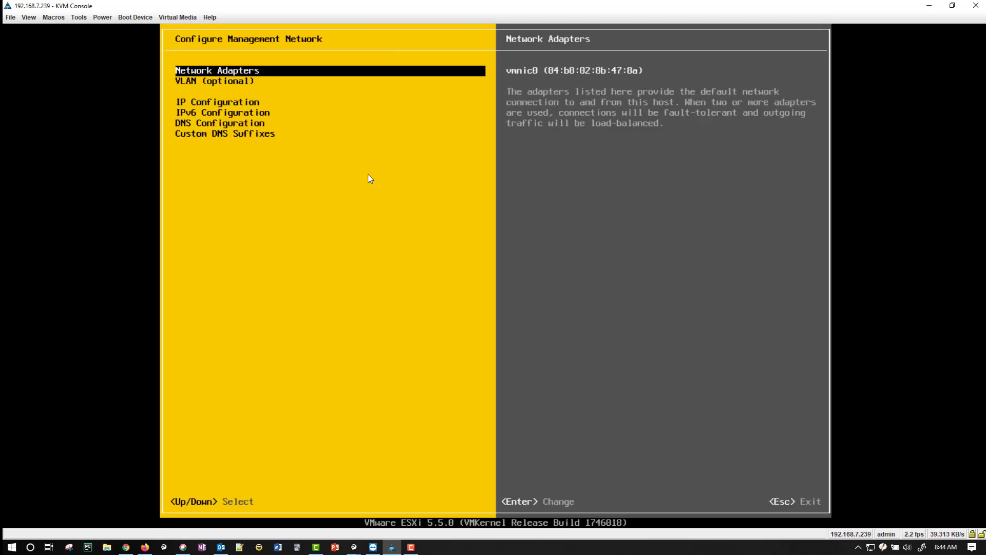
Review the management network's IP Configuration, then exit the settings and log out of system customization
{"action": "key", "text": "Down"}
{"action": "key", "text": "Down"}
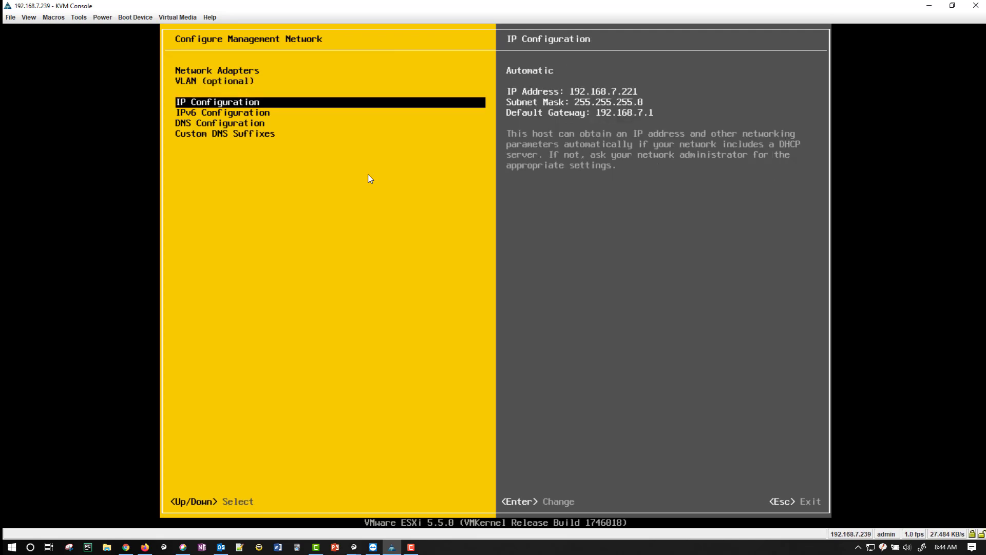
{"action": "key", "text": "Escape"}
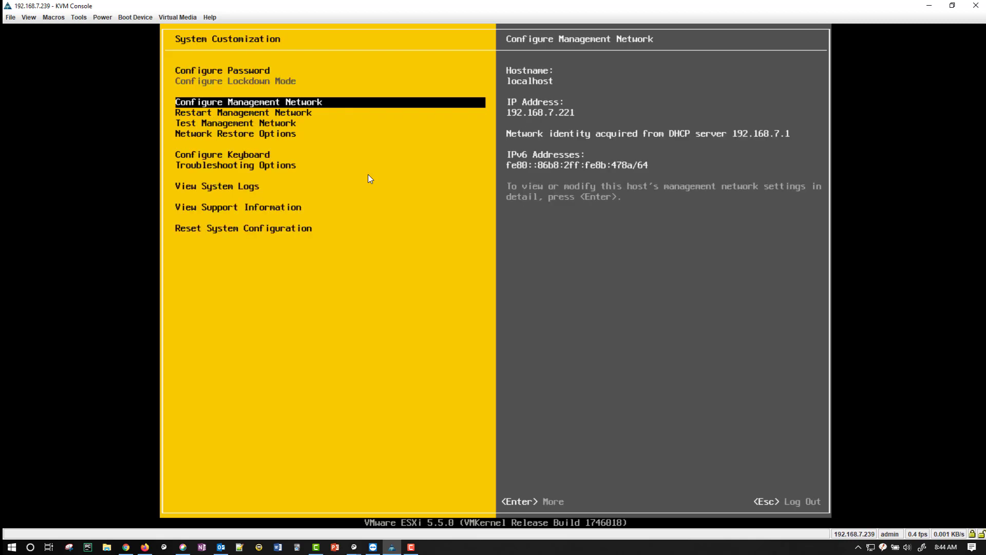
{"action": "key", "text": "Escape"}
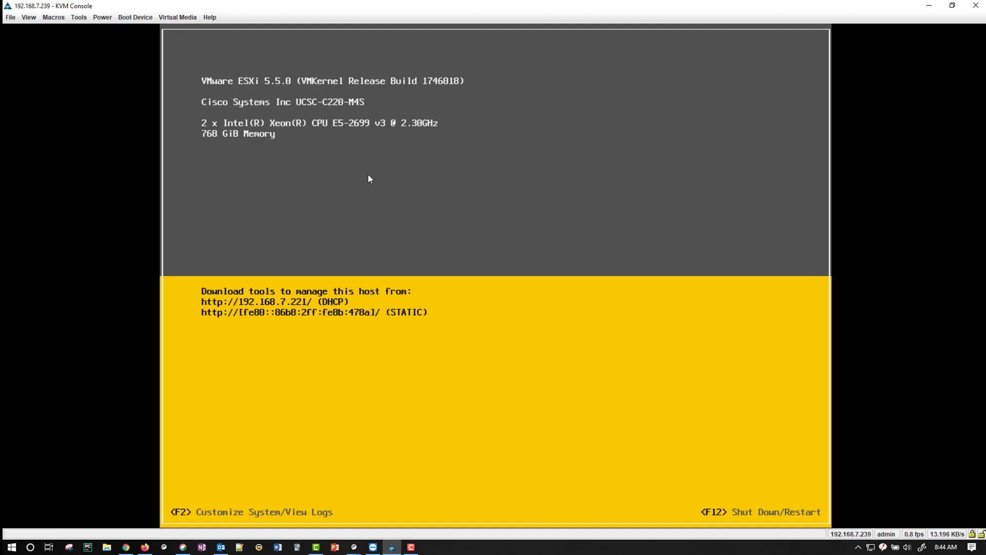
Switch to Firefox to view the VMware ESXi welcome page at 192.168.7.221, then return to the KVM Console
{"action": "key", "text": "alt+Tab"}
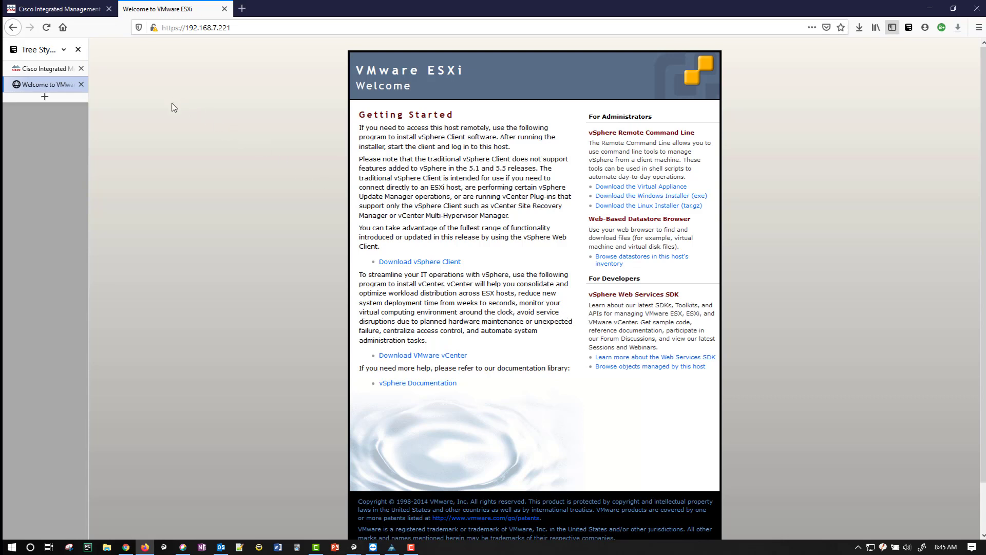
{"action": "left_click", "coordinate": [393, 548]}
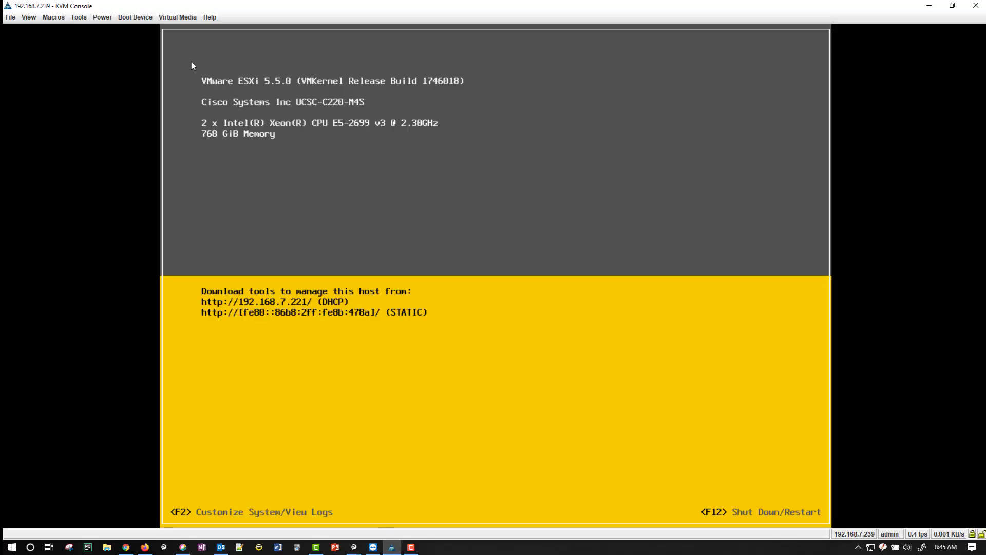
Map VMware_ESXi_6.7.0_13006603_Custom_Cisco_6.7.2.1.iso as the virtual CD/DVD and check the mapping
{"action": "left_click", "coordinate": [174, 17]}
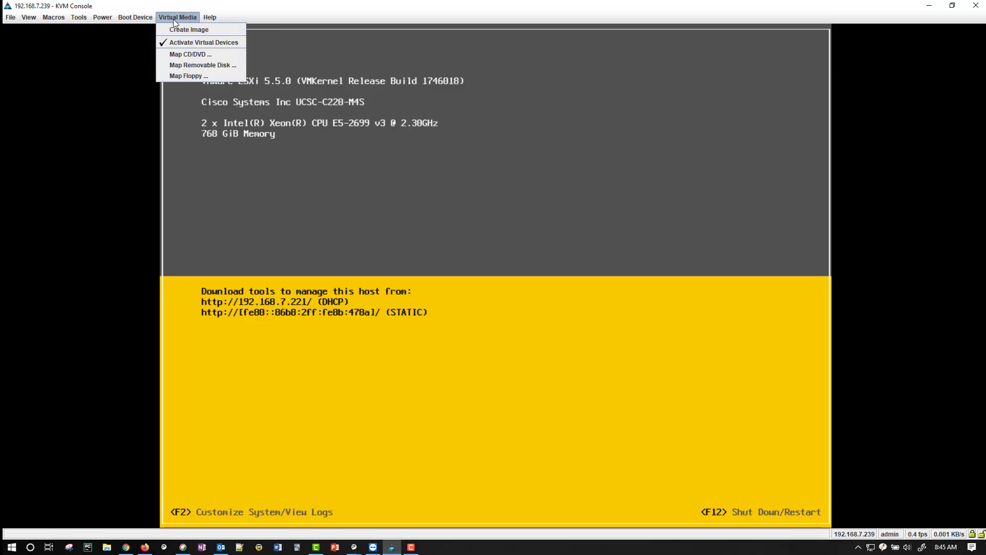
{"action": "left_click", "coordinate": [195, 54]}
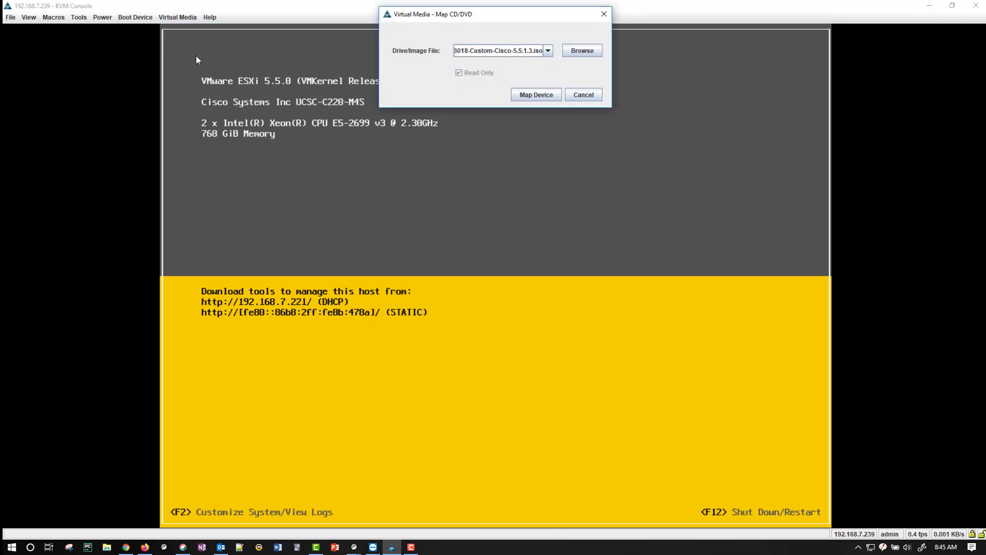
{"action": "left_click", "coordinate": [548, 51]}
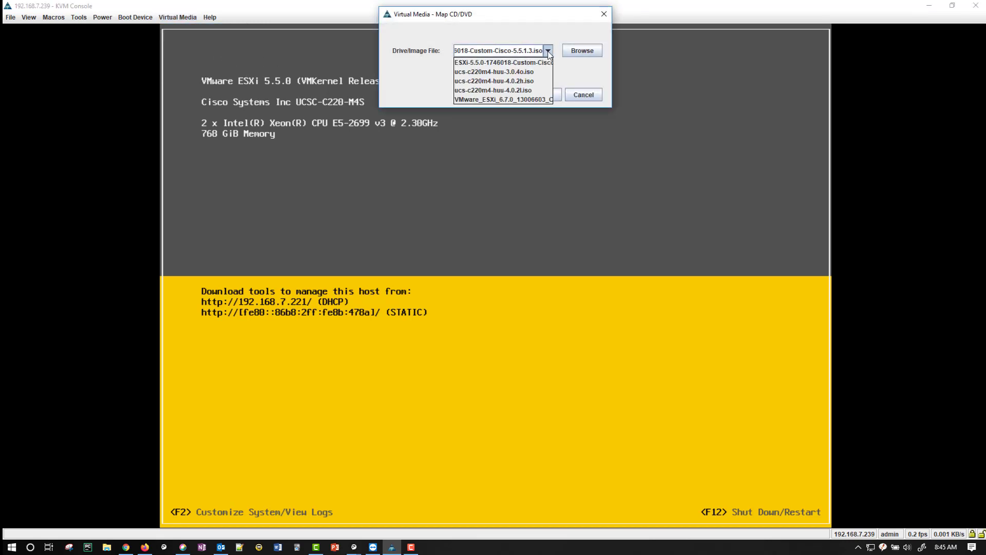
{"action": "left_click", "coordinate": [529, 101]}
{"action": "left_click", "coordinate": [537, 95]}
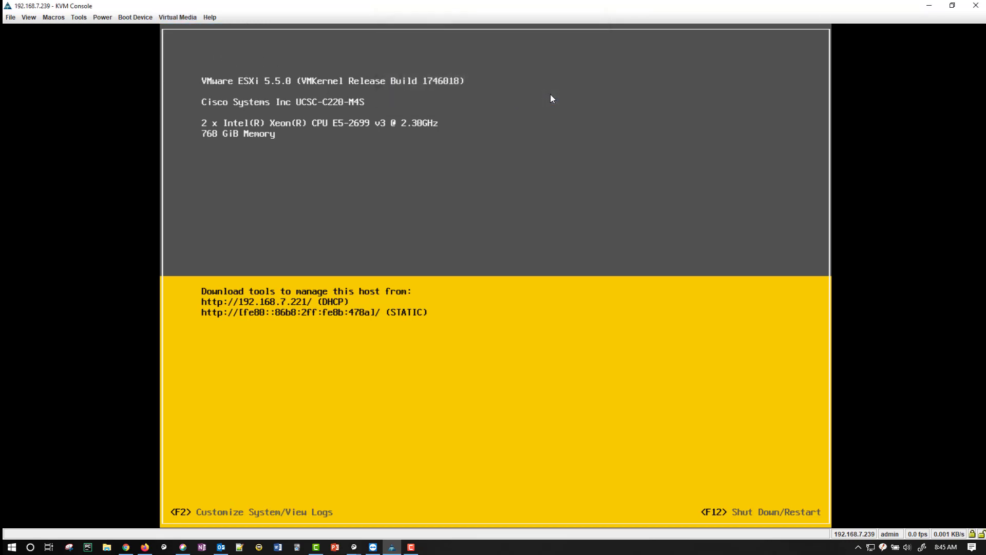
{"action": "left_click", "coordinate": [179, 17]}
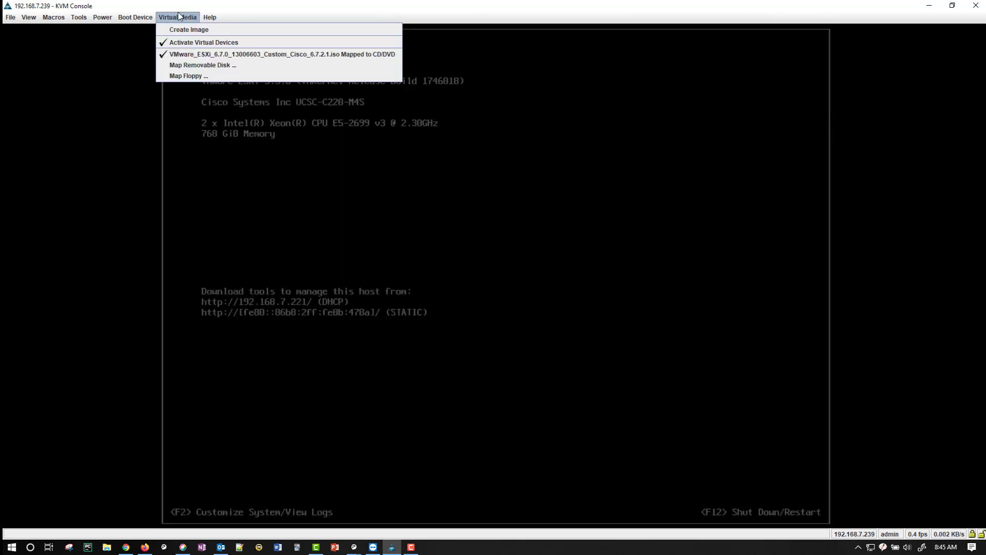
{"action": "left_click", "coordinate": [441, 164]}
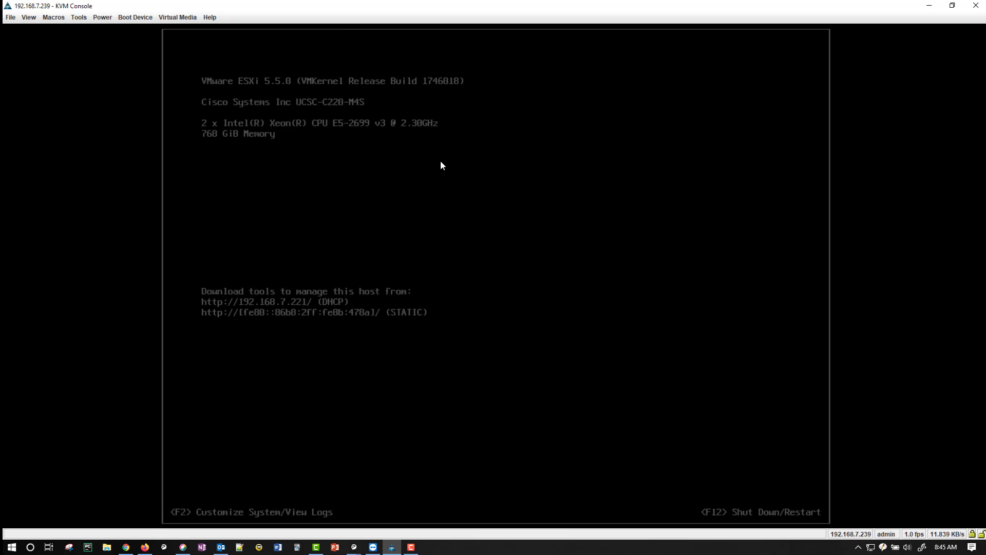
Authenticate as root for the shutdown options and restart the ESXi host
{"action": "key", "text": "F12"}
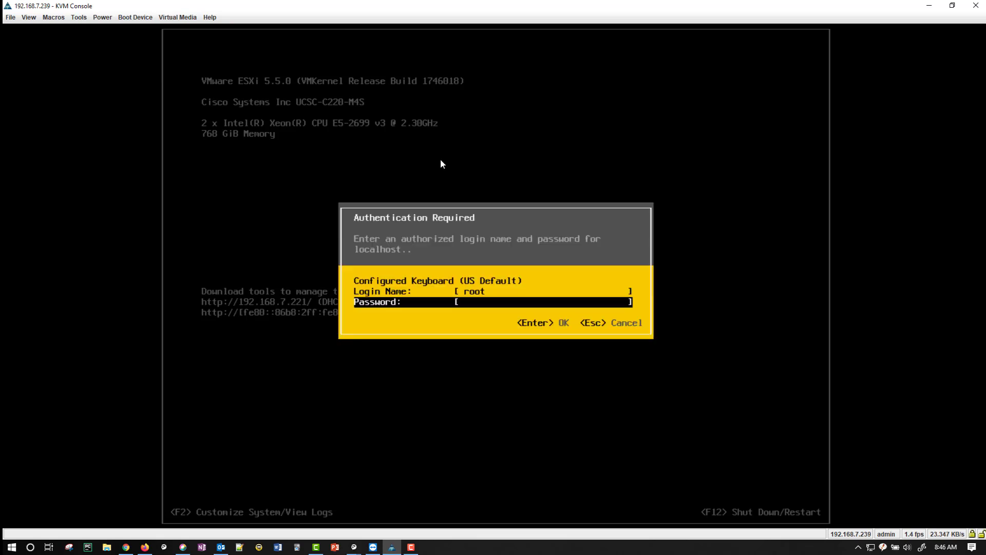
{"action": "key", "text": "Return"}
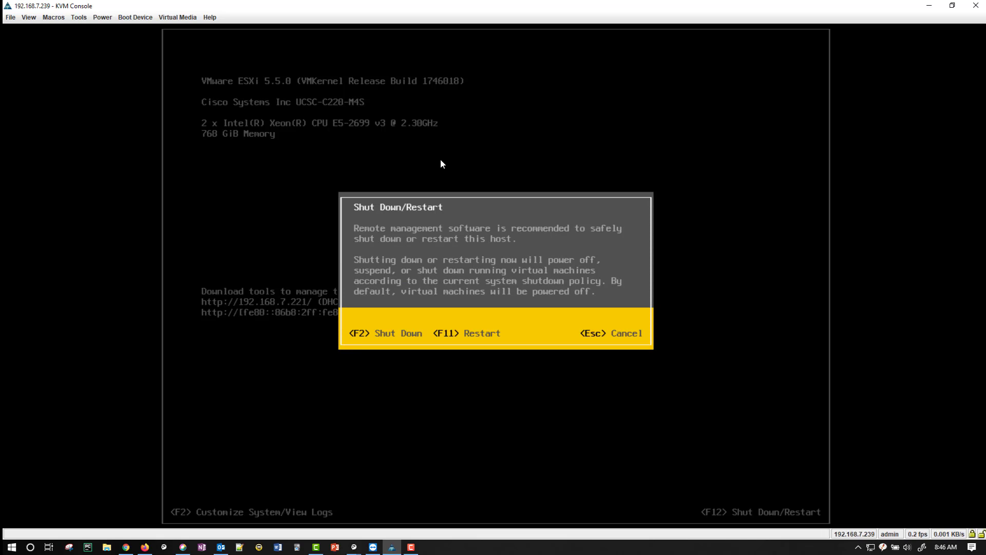
{"action": "key", "text": "F11"}
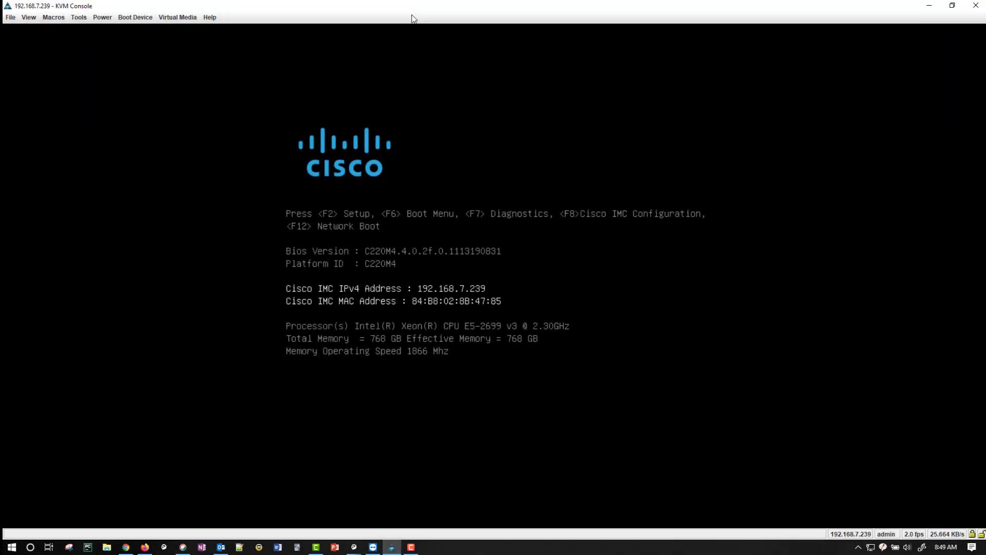
Boot the server from Cisco vKVM-Mapped vDVD1.22 through the boot menu and start the VMware ESXi 6.7.0 Cisco custom installer
{"action": "key", "text": "F6"}
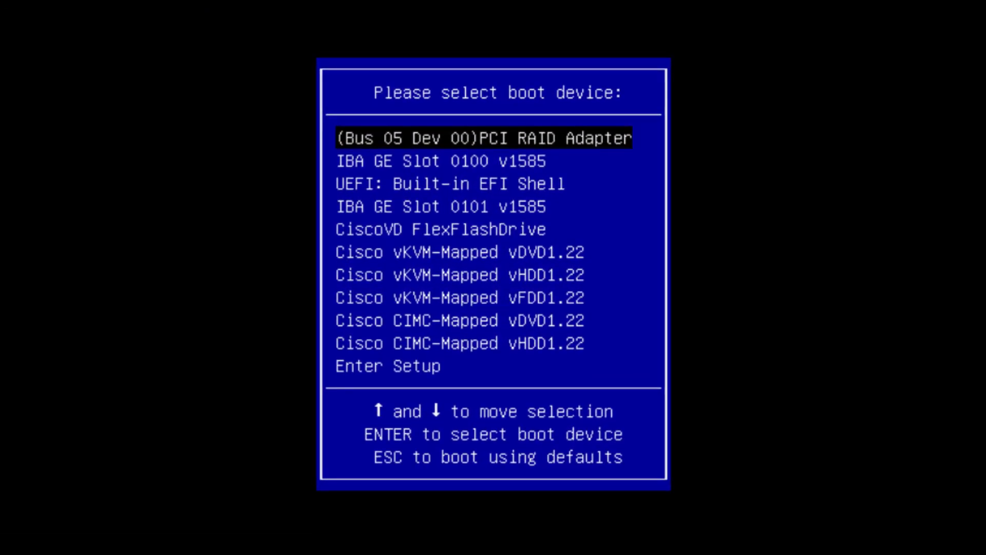
{"action": "key", "text": "Down"}
{"action": "key", "text": "Down"}
{"action": "key", "text": "Down"}
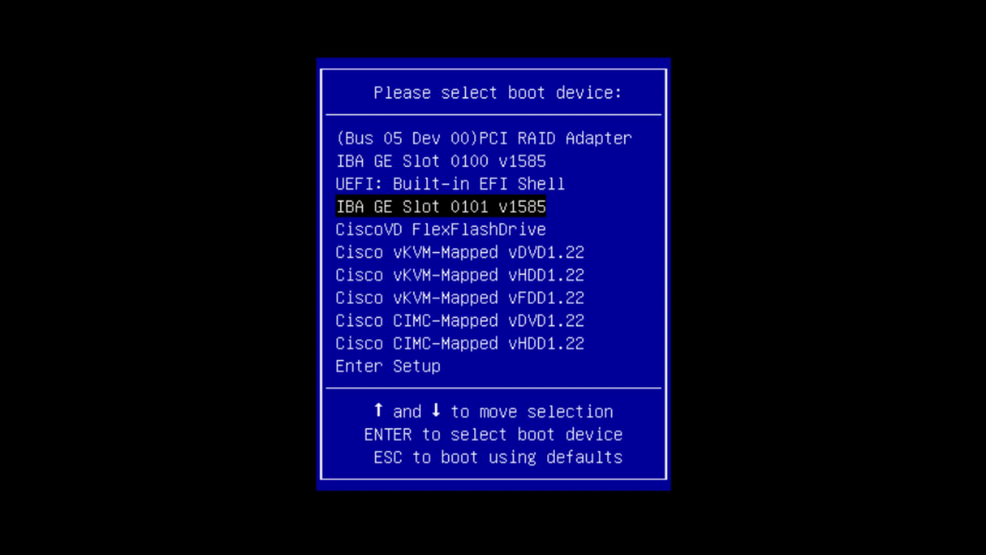
{"action": "key", "text": "Down"}
{"action": "key", "text": "Down"}
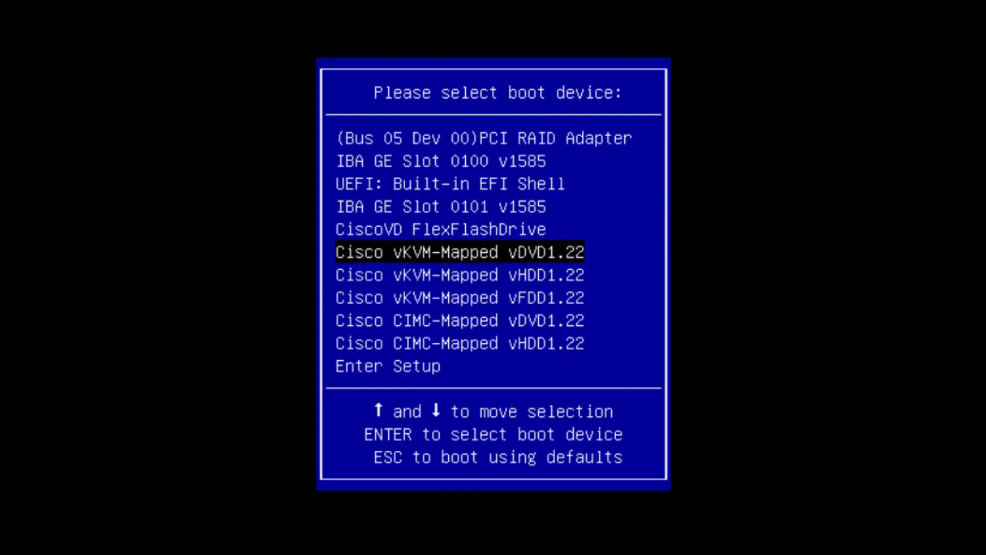
{"action": "key", "text": "Down"}
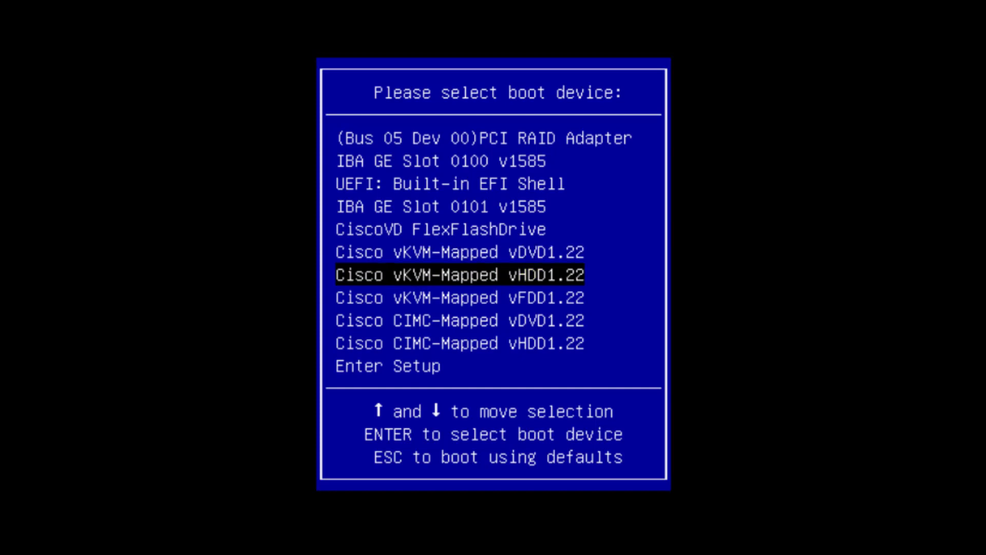
{"action": "key", "text": "Down"}
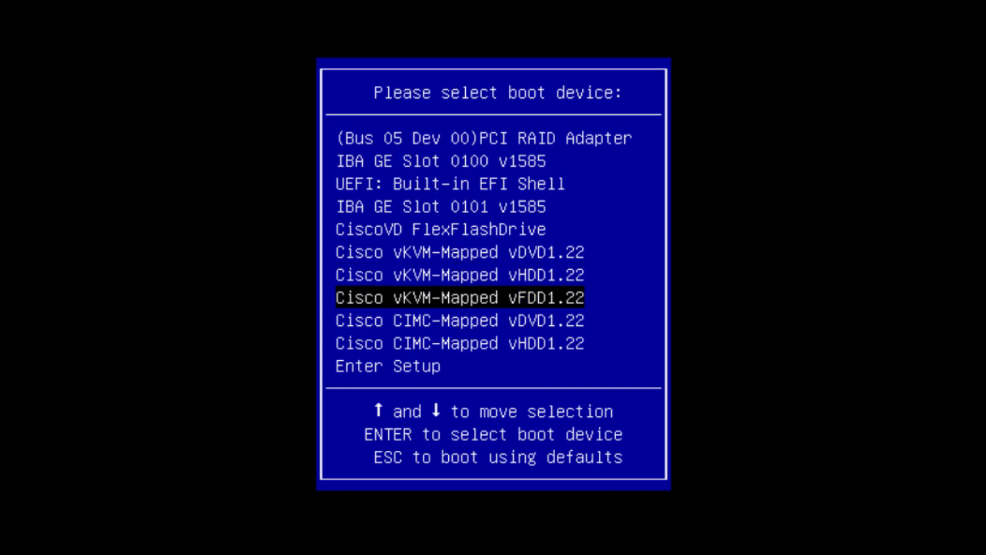
{"action": "key", "text": "Up"}
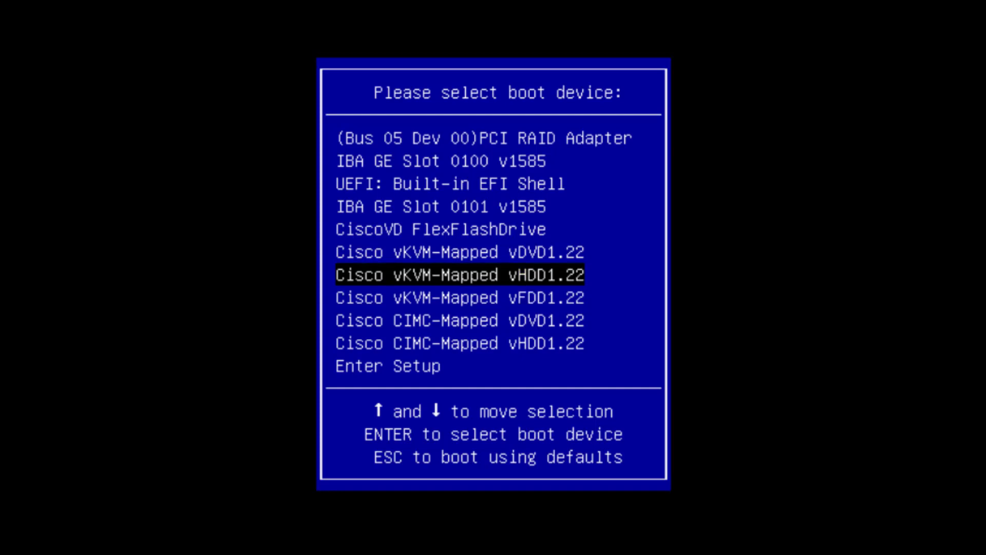
{"action": "key", "text": "Up"}
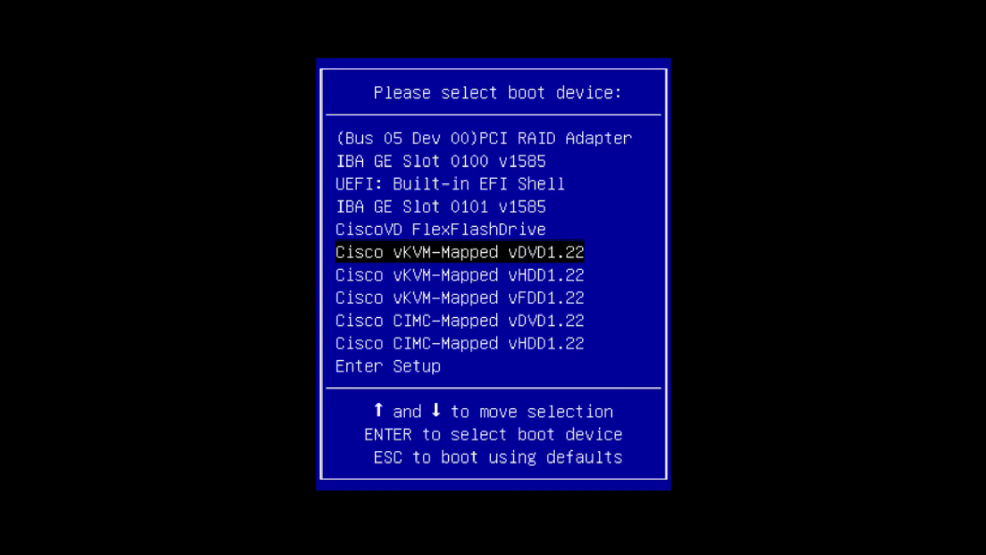
{"action": "key", "text": "Return"}
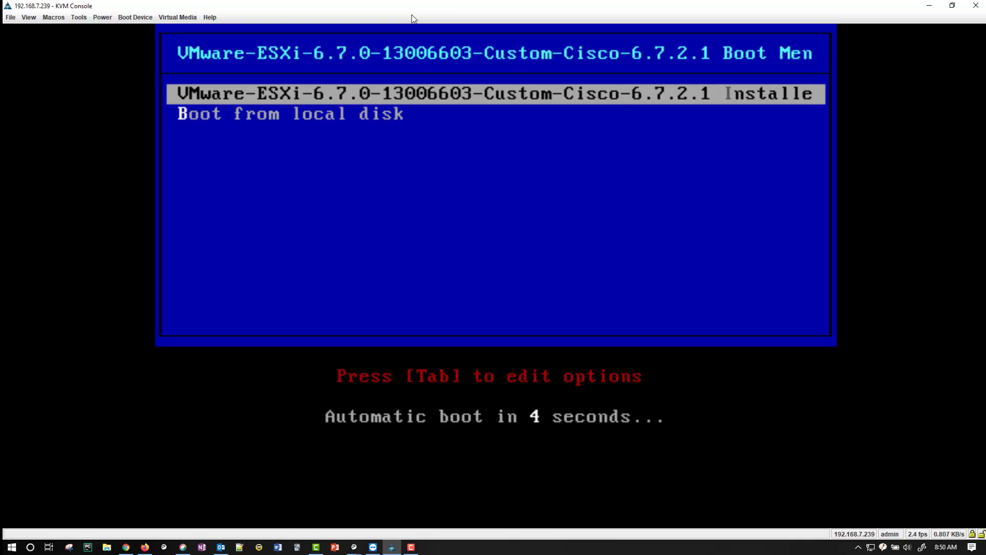
{"action": "key", "text": "Return"}
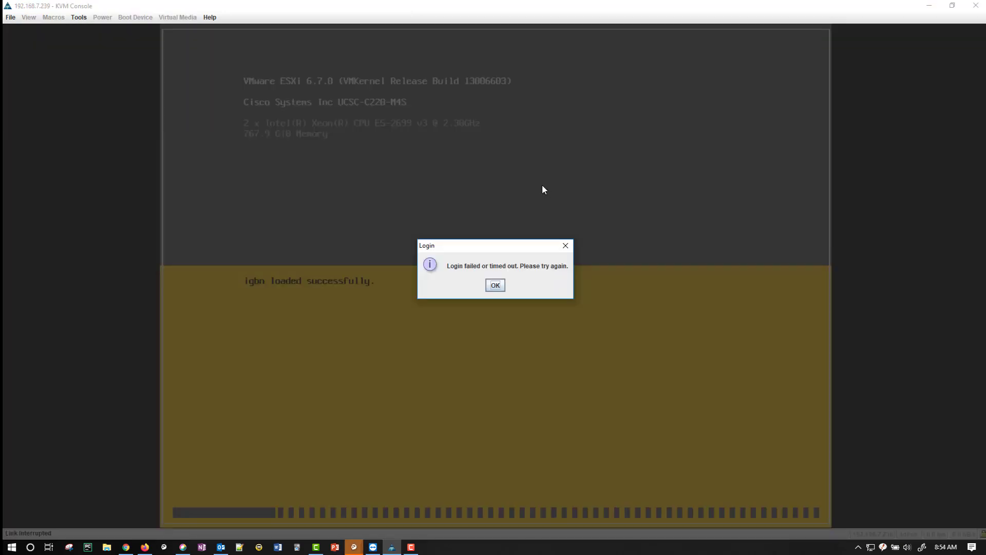
Dismiss the failed KVM login notice and relaunch the KVM console from Cisco Integrated Management Controller in Firefox
{"action": "left_click", "coordinate": [495, 285]}
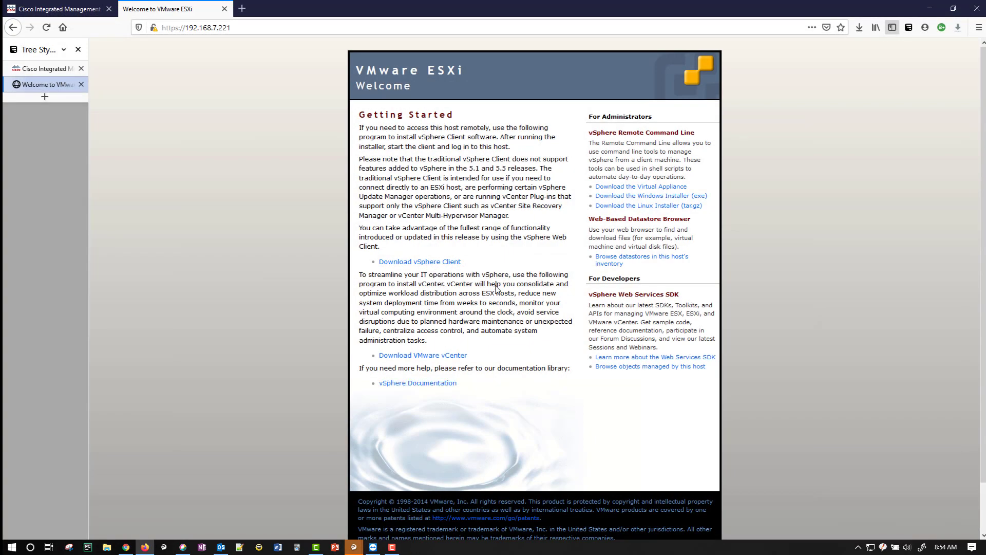
{"action": "left_click", "coordinate": [70, 72]}
{"action": "left_click", "coordinate": [810, 73]}
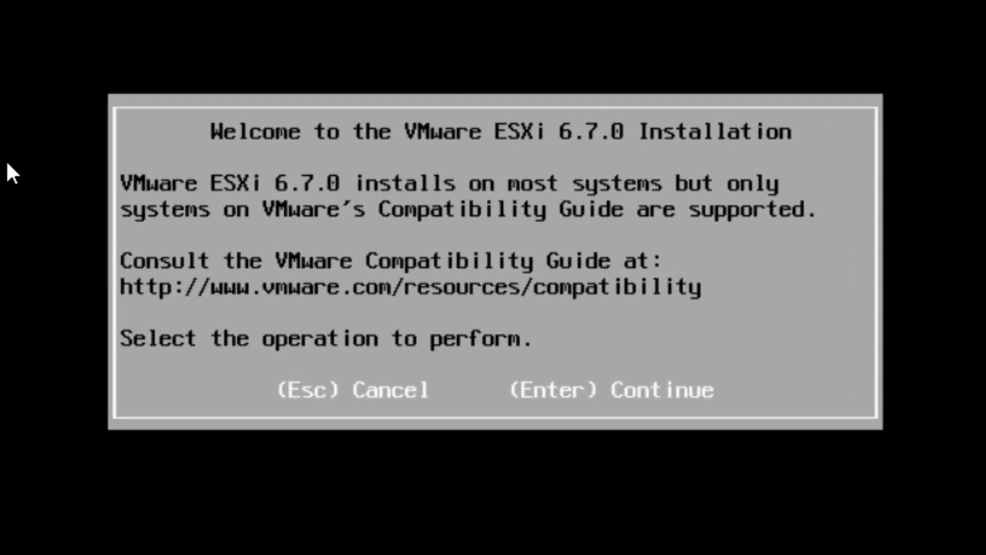
Continue past the installer welcome, accept the license agreement and choose the Cisco UCSC-MRAID12G disk as installation target
{"action": "key", "text": "Return"}
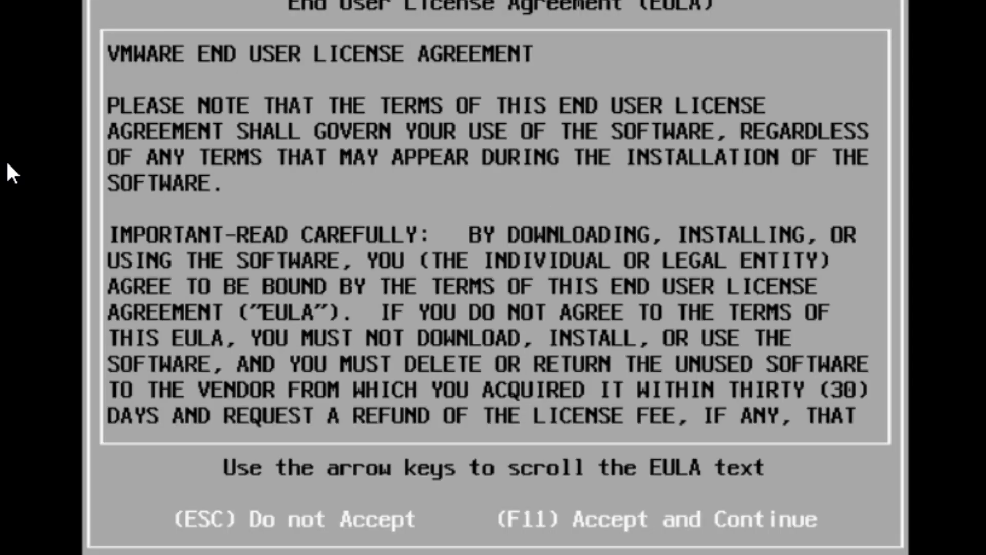
{"action": "key", "text": "F11"}
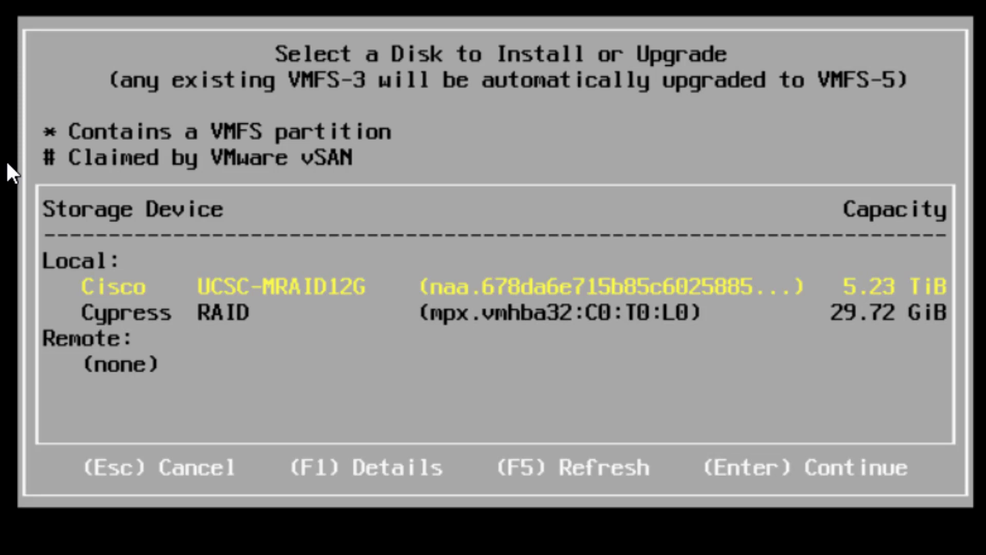
{"action": "key", "text": "Return"}
{"action": "key", "text": "Return"}
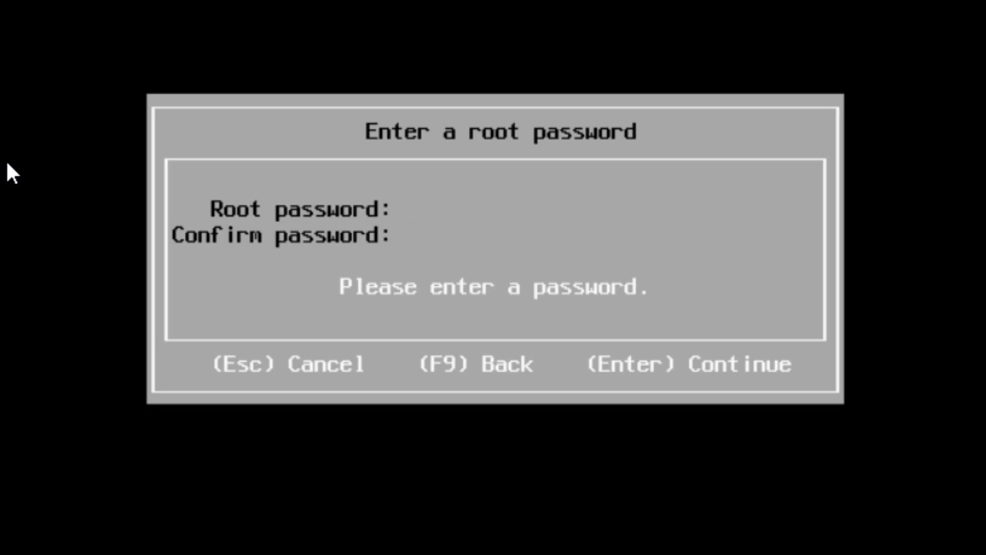
Enter and confirm the root password for the new ESXi installation
{"action": "type", "text": "********"}
{"action": "key", "text": "Tab"}
{"action": "type", "text": "********"}
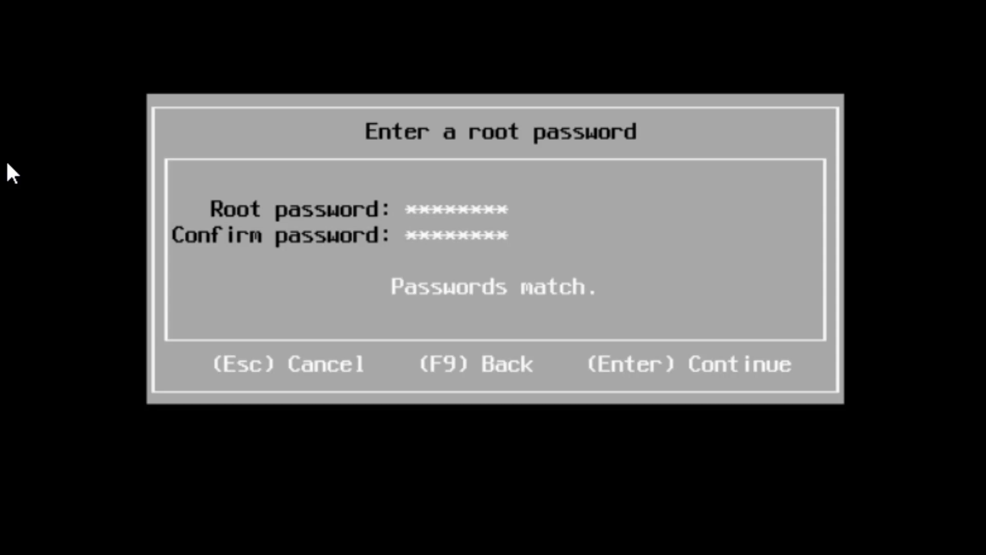
{"action": "key", "text": "Return"}
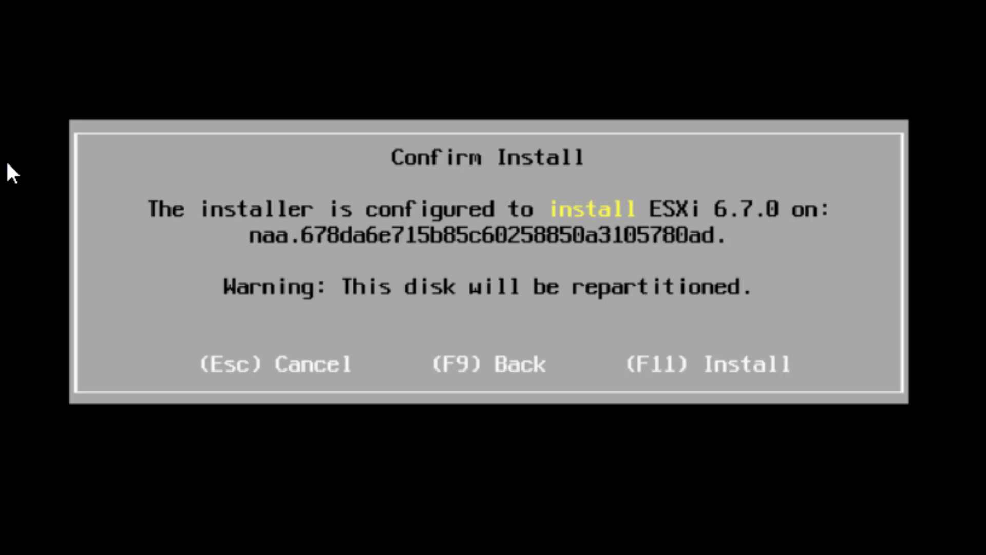
Install ESXi 6.7.0 on the selected disk and reboot the server once it finishes
{"action": "key", "text": "F11"}
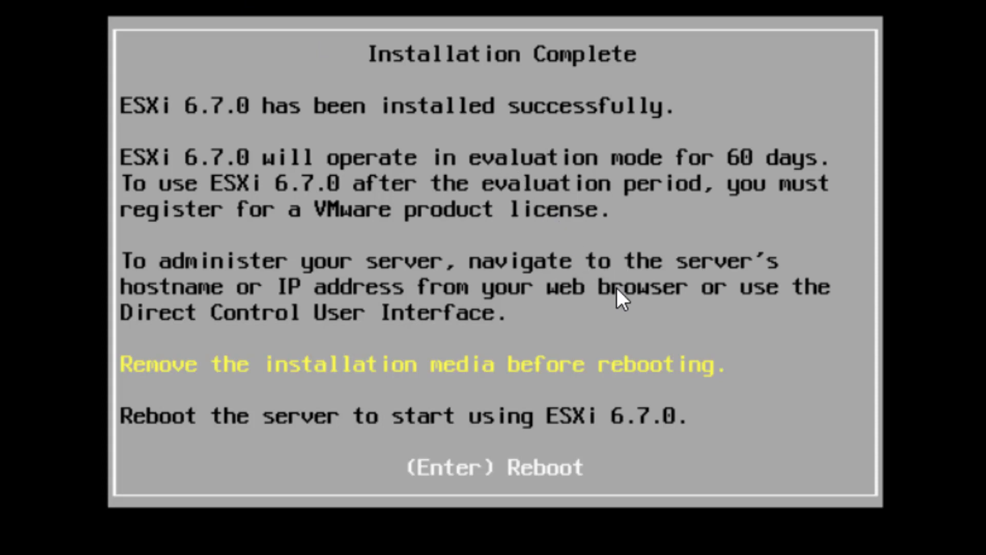
{"action": "key", "text": "Return"}
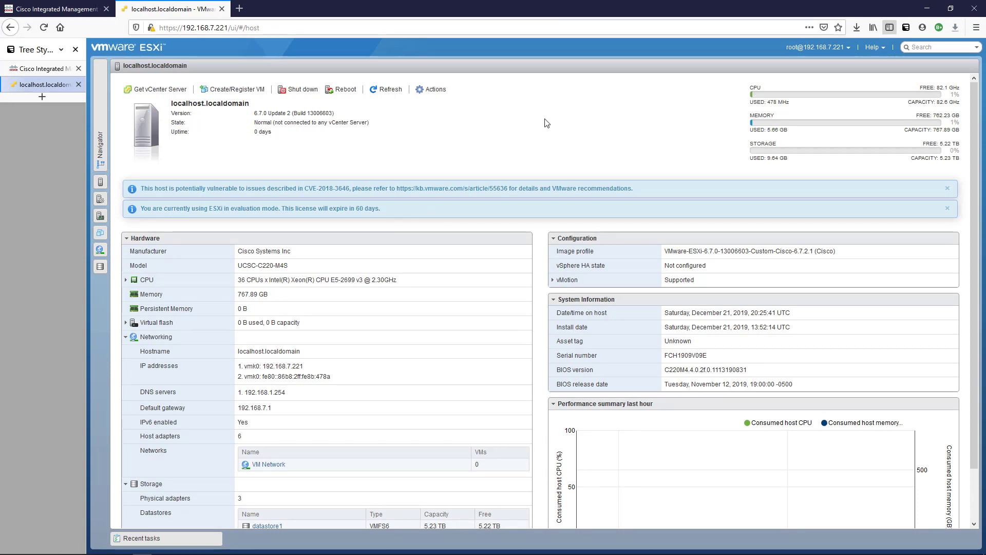
Expand the ESXi web client's navigator and open license assignment in the host's Licensing settings
{"action": "left_click", "coordinate": [99, 252]}
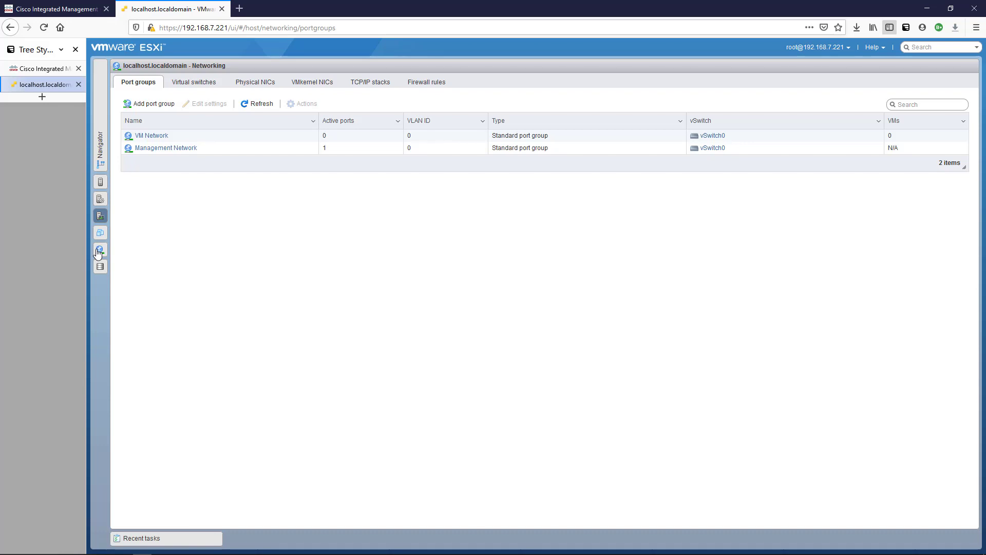
{"action": "left_click", "coordinate": [103, 75]}
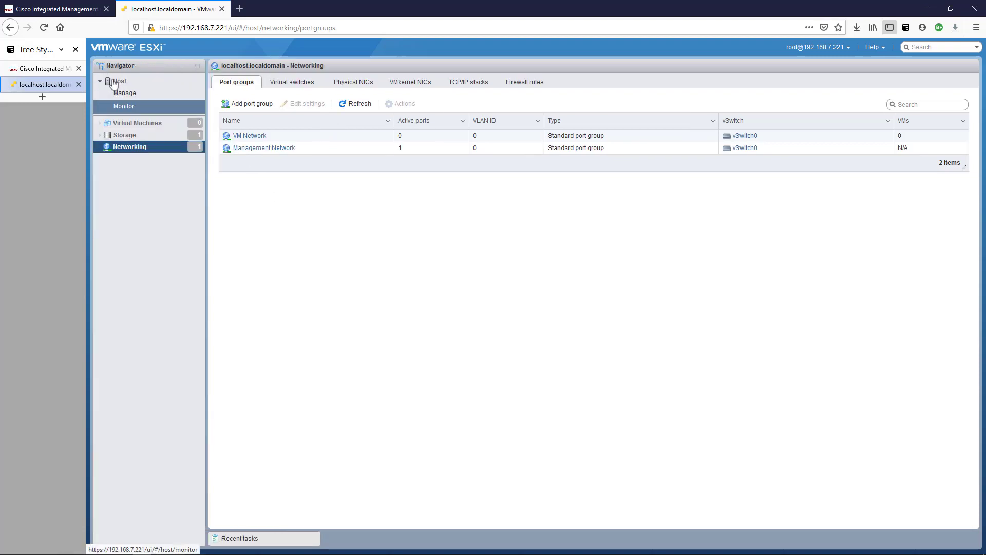
{"action": "left_click", "coordinate": [130, 98]}
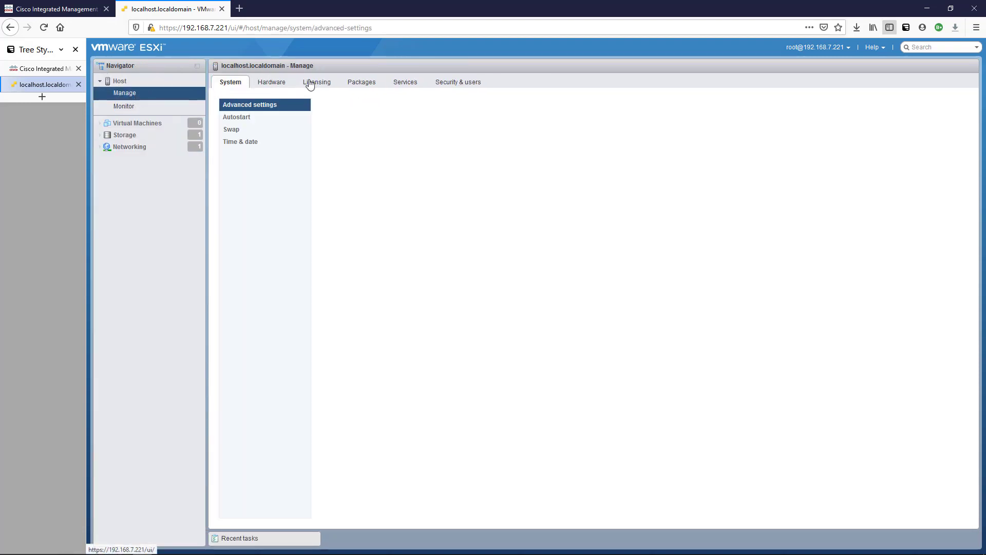
{"action": "left_click", "coordinate": [316, 83]}
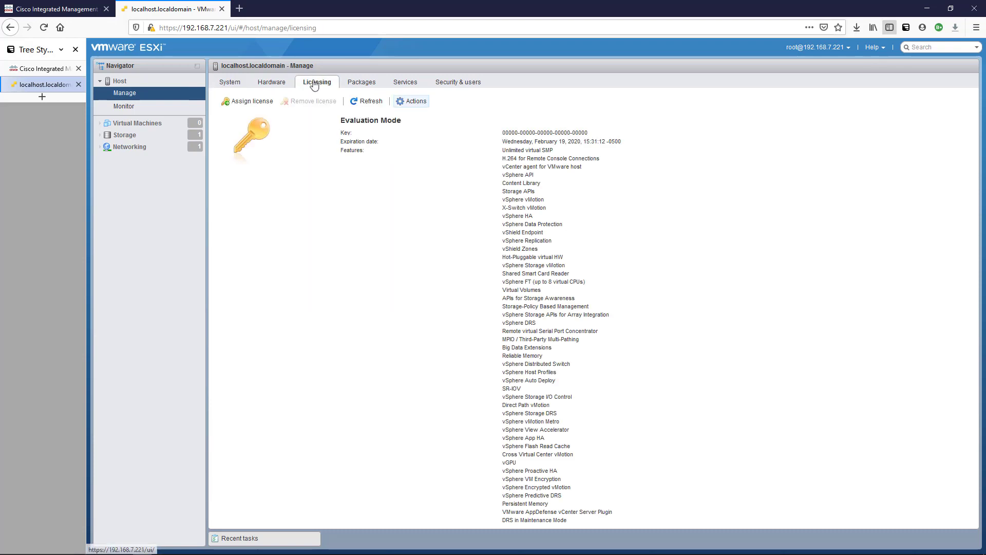
{"action": "left_click", "coordinate": [248, 102]}
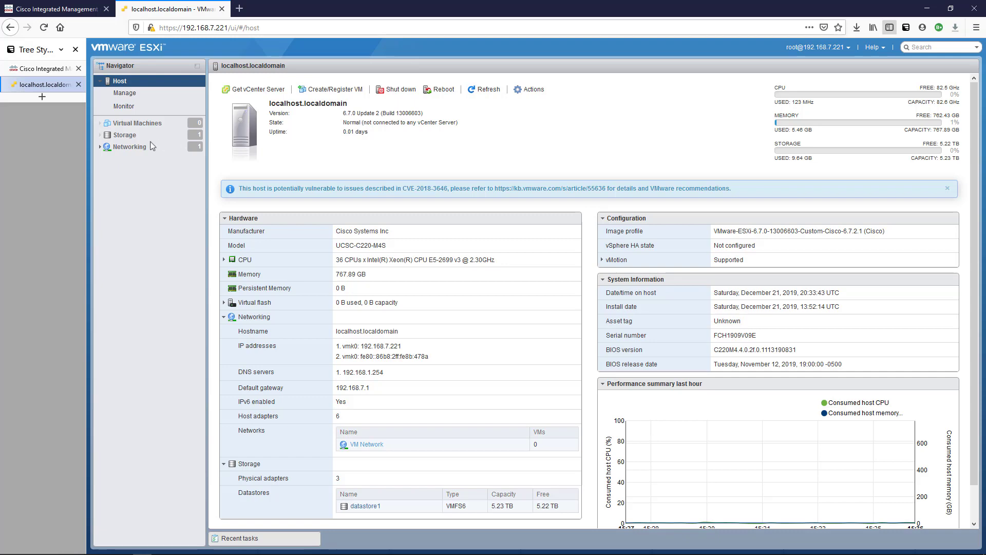
Rename the VM Network port group to Internet Access and save it
{"action": "left_click", "coordinate": [129, 148]}
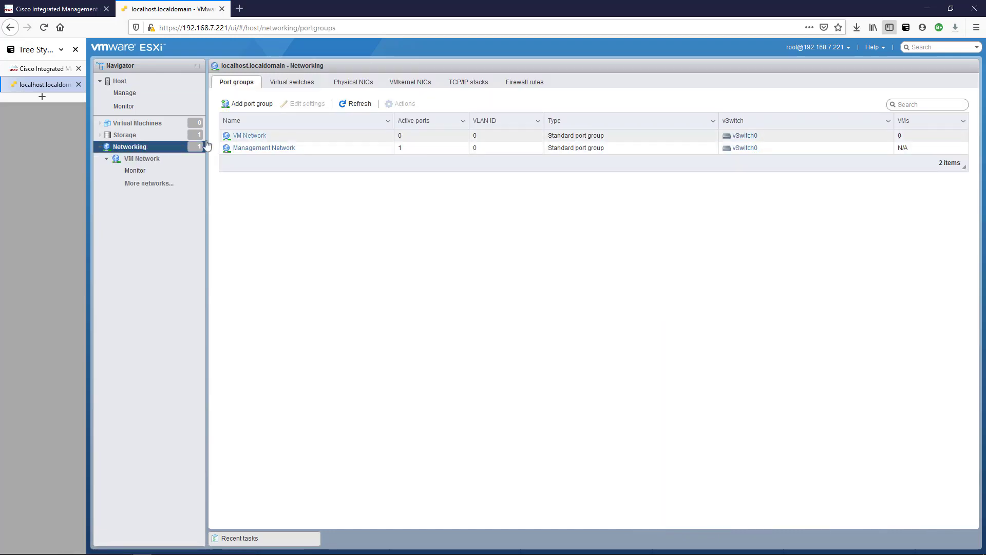
{"action": "left_click", "coordinate": [253, 138]}
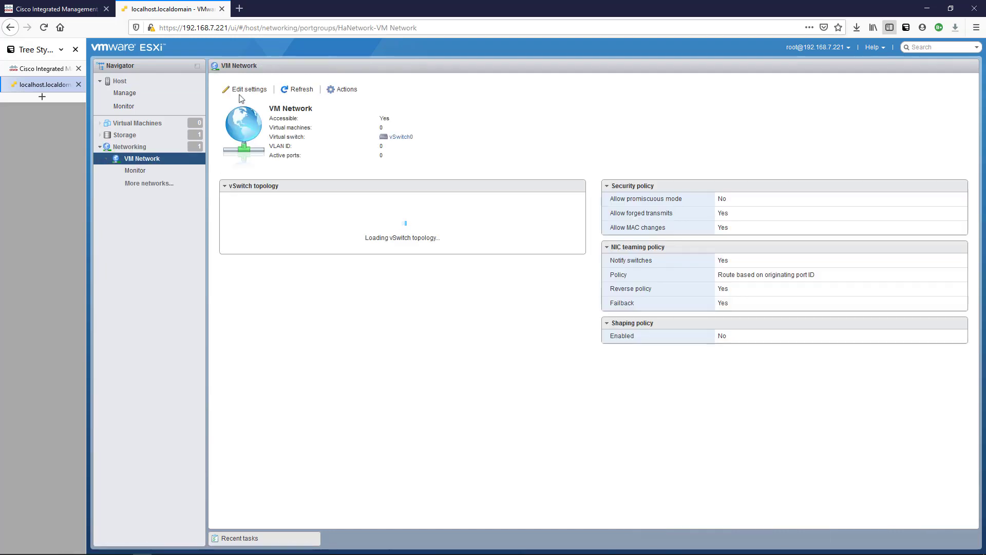
{"action": "left_click", "coordinate": [237, 91]}
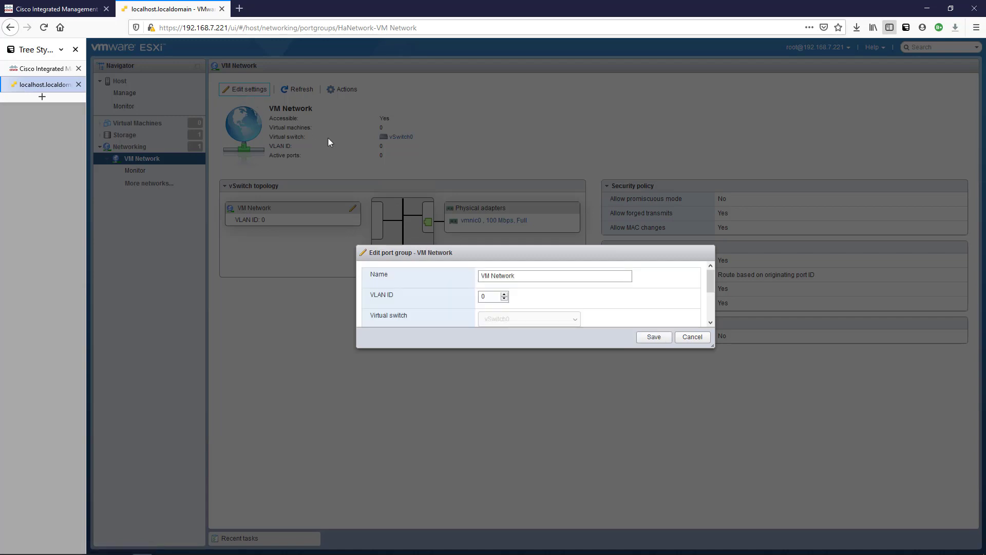
{"action": "left_click_drag", "start_coordinate": [515, 241], "coordinate": [479, 242]}
{"action": "left_click_drag", "start_coordinate": [520, 241], "coordinate": [466, 243]}
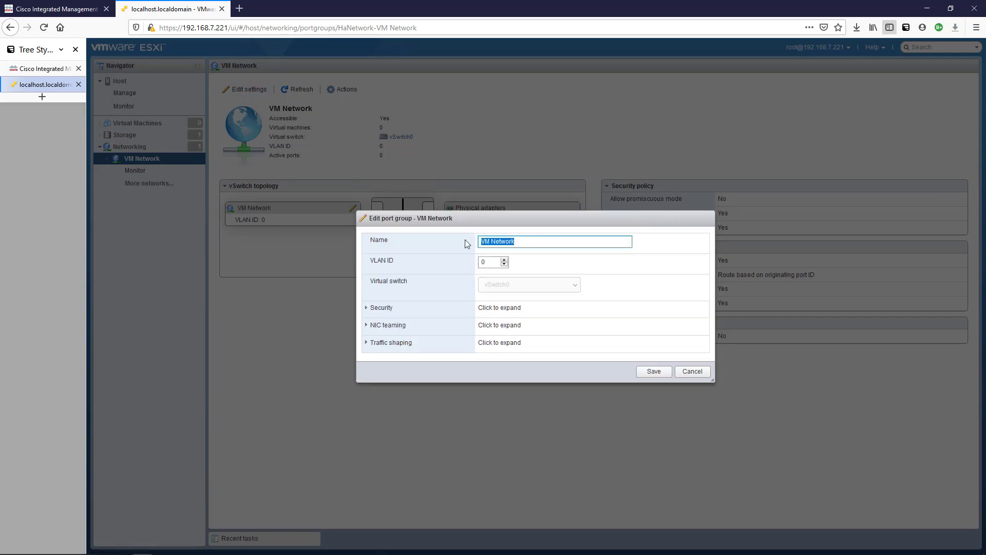
{"action": "type", "text": "Internet Access"}
{"action": "left_click", "coordinate": [653, 371]}
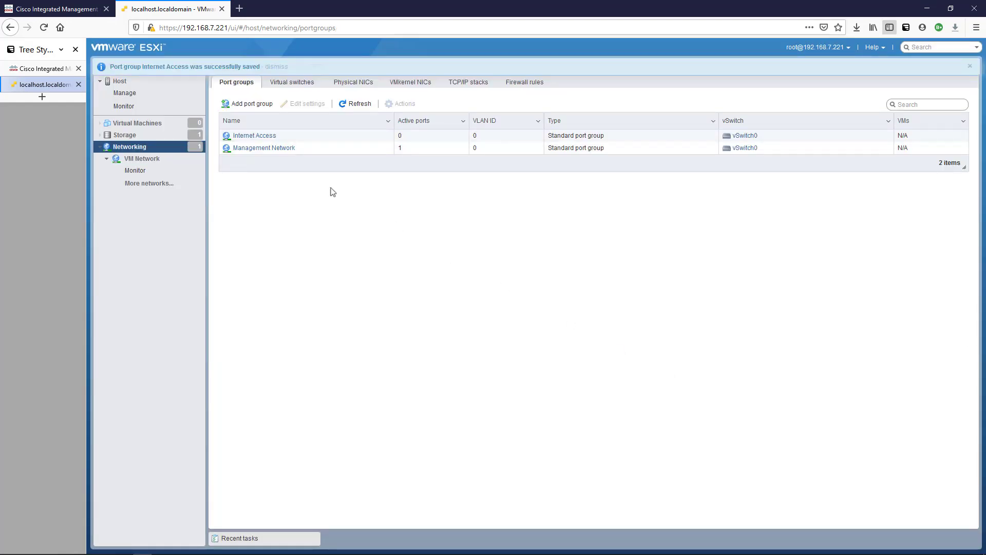
Review the Internet Access port group's details, the VM Network entry, and the host's virtual switches and physical NICs
{"action": "left_click", "coordinate": [238, 136]}
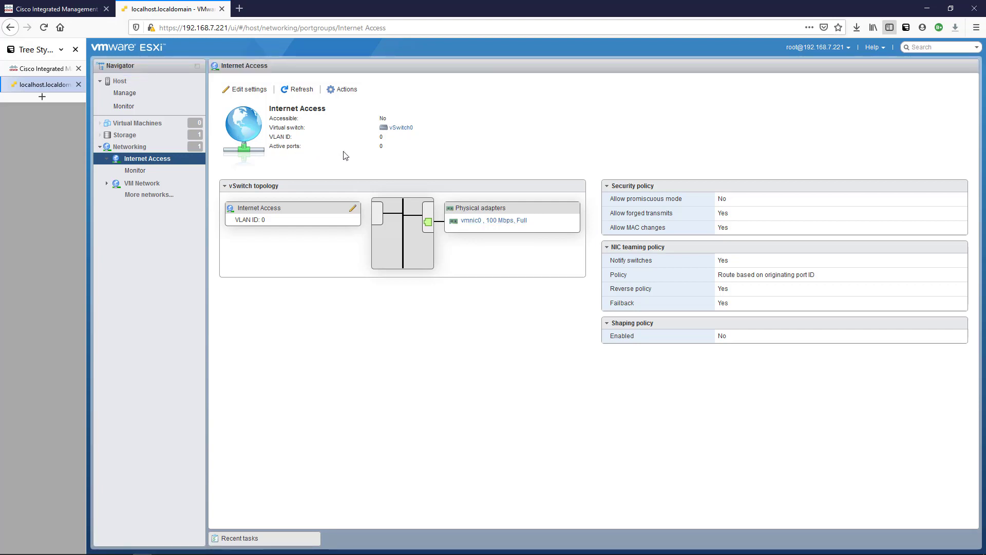
{"action": "left_click", "coordinate": [141, 183]}
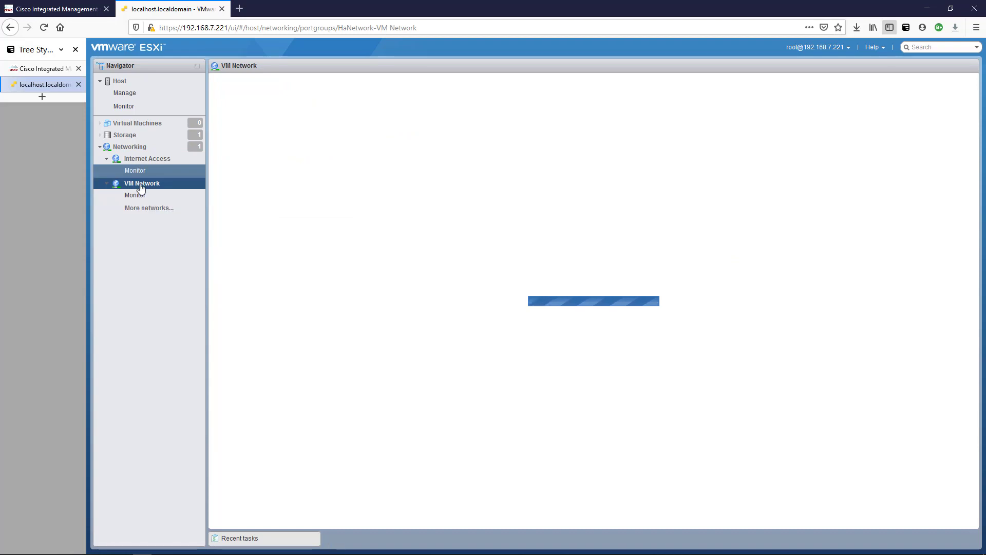
{"action": "left_click", "coordinate": [134, 148]}
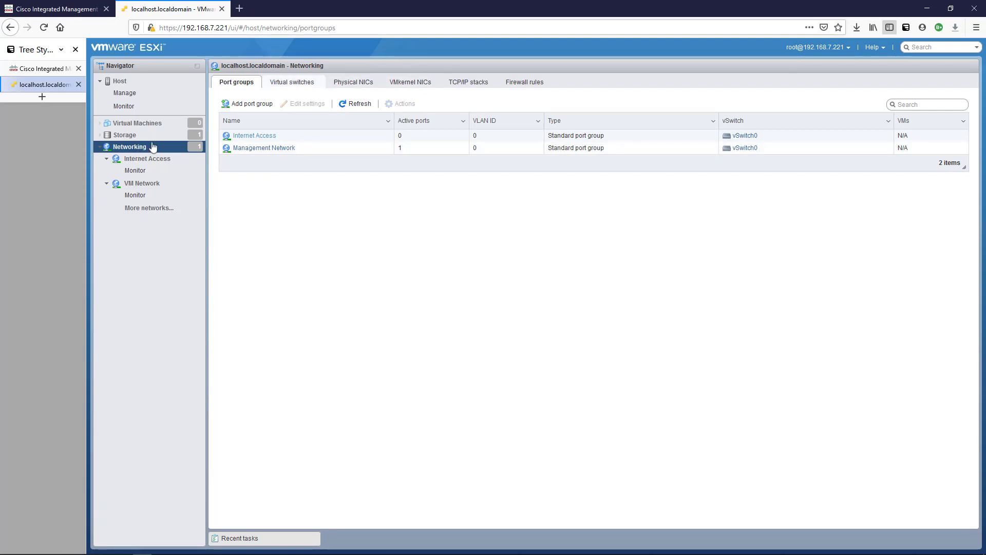
{"action": "left_click", "coordinate": [297, 90]}
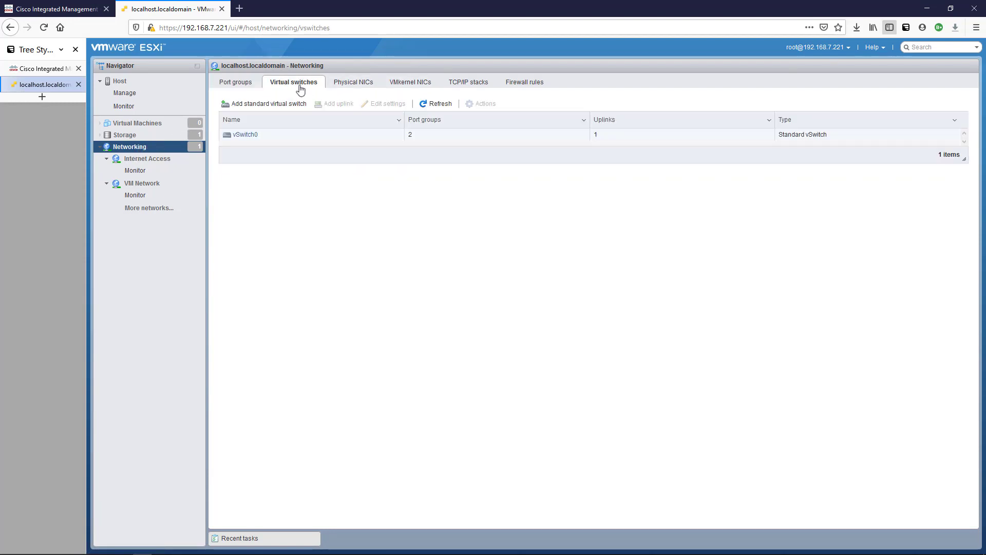
{"action": "left_click", "coordinate": [344, 88]}
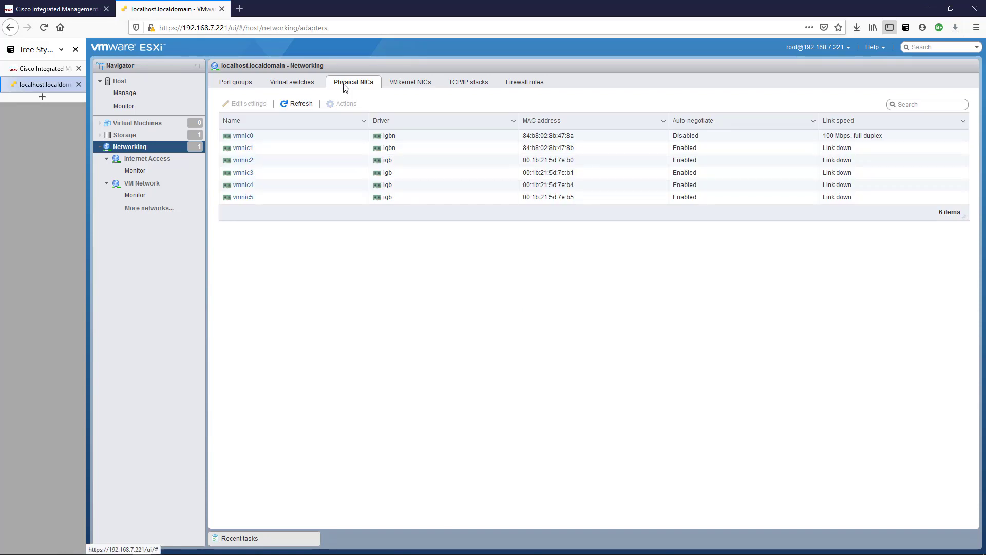
Examine the uplink adapters available for a new standard virtual switch, then cancel its creation
{"action": "left_click", "coordinate": [290, 82]}
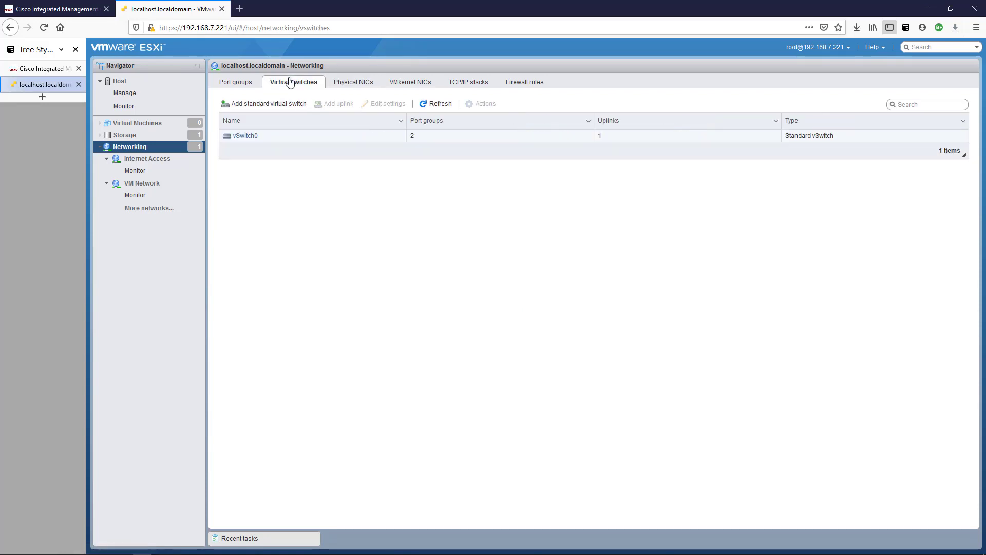
{"action": "left_click", "coordinate": [267, 105]}
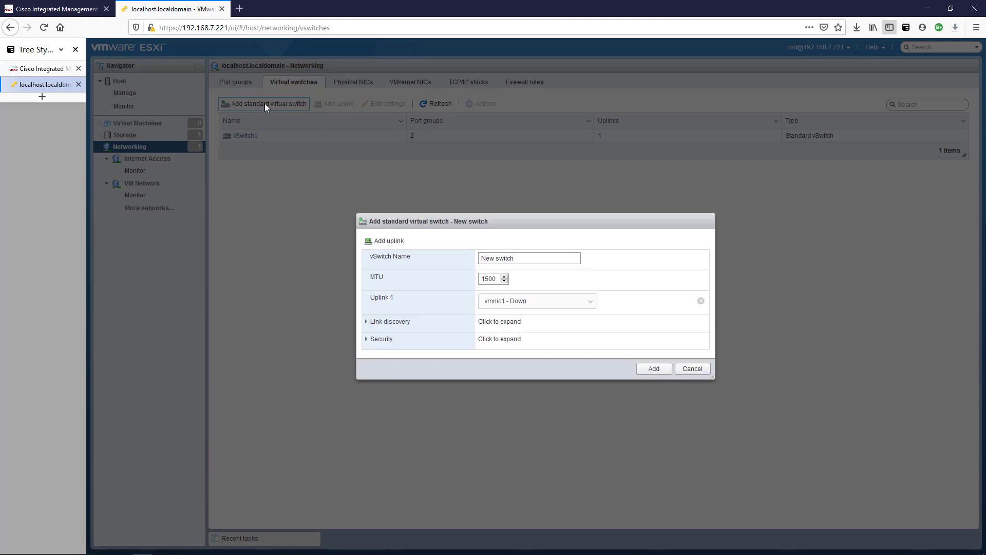
{"action": "left_click", "coordinate": [585, 304]}
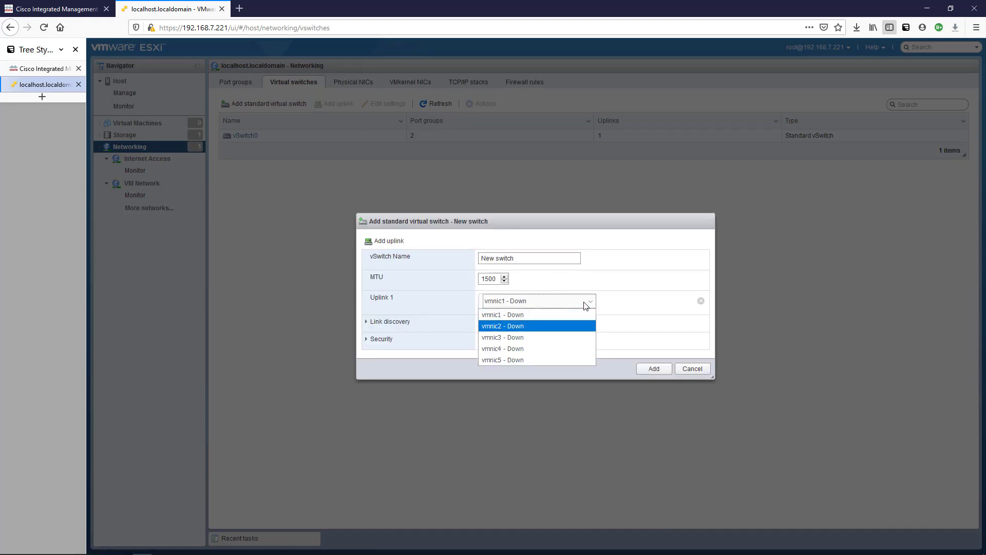
{"action": "key", "text": "Up"}
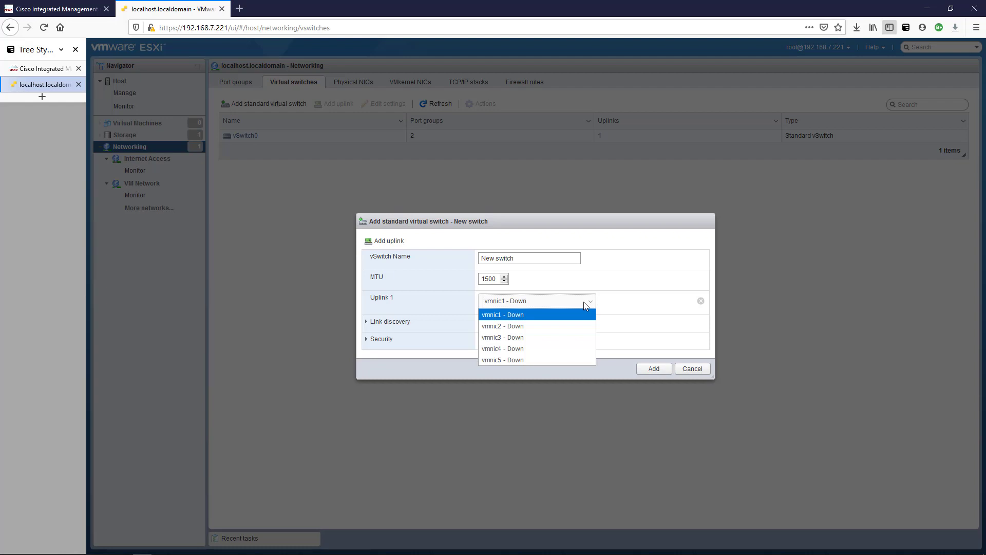
{"action": "key", "text": "Escape"}
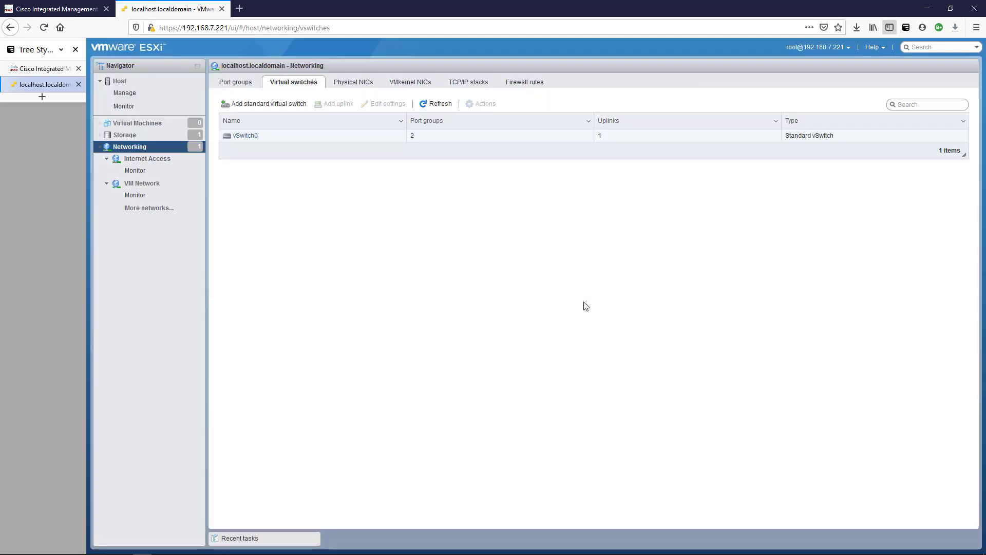